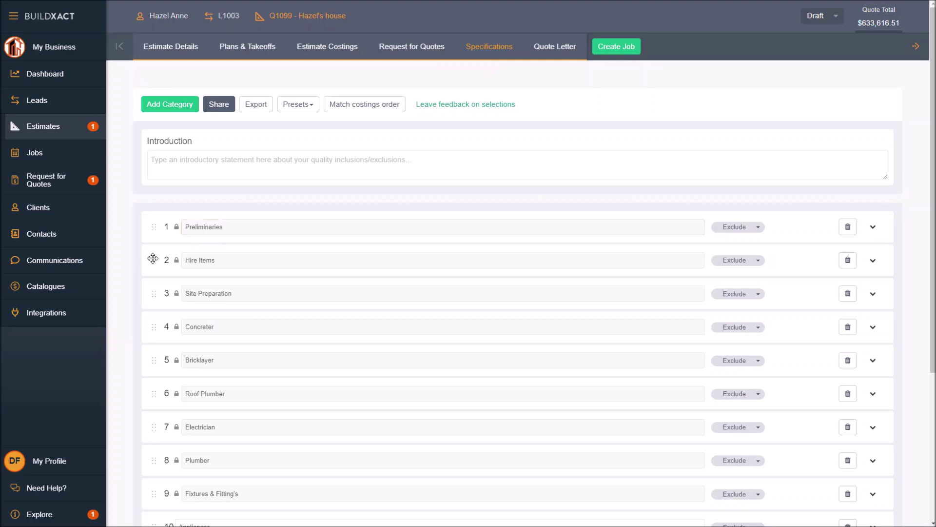
Expand category 10 Appliances to show its Cooktop, Wall Oven, Rangehood and Dishwasher items
scroll(212, 312, down, 4)
click(210, 331)
click(165, 339)
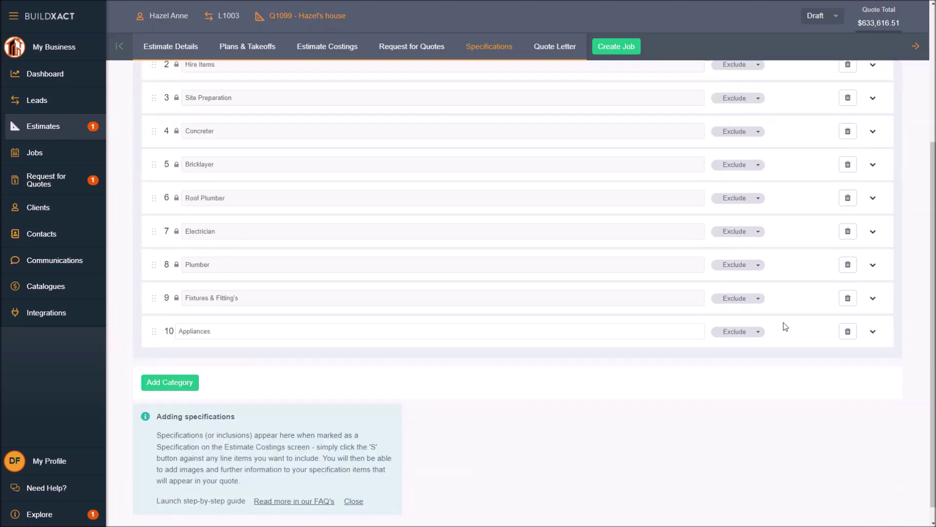
click(873, 332)
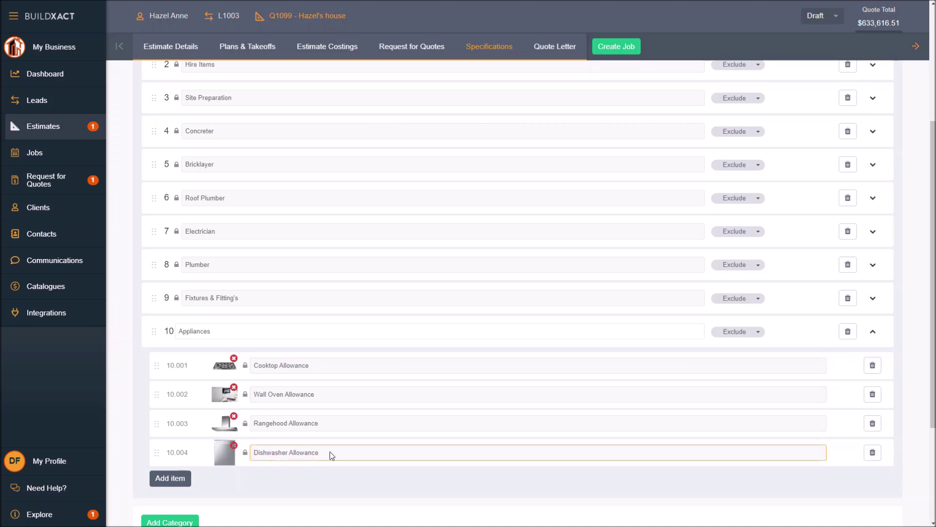
click(710, 393)
scroll(710, 393, down, 1)
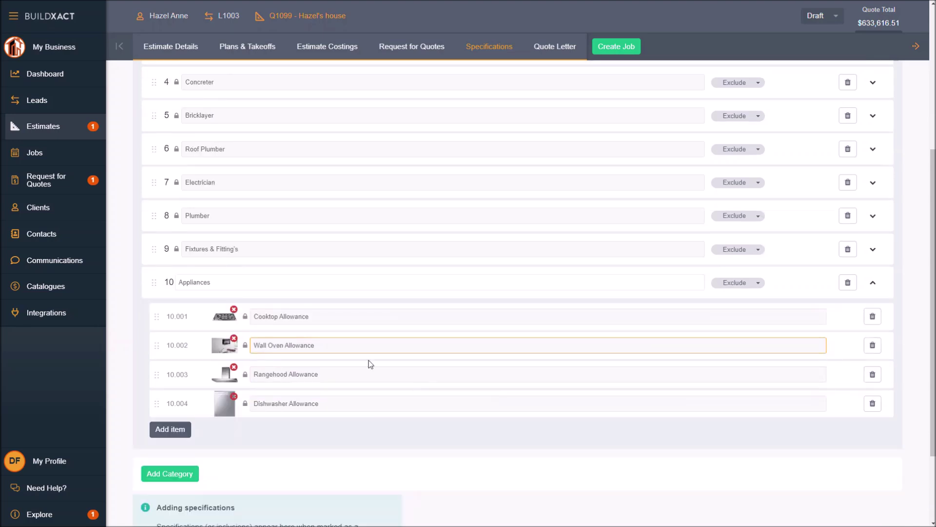
click(271, 314)
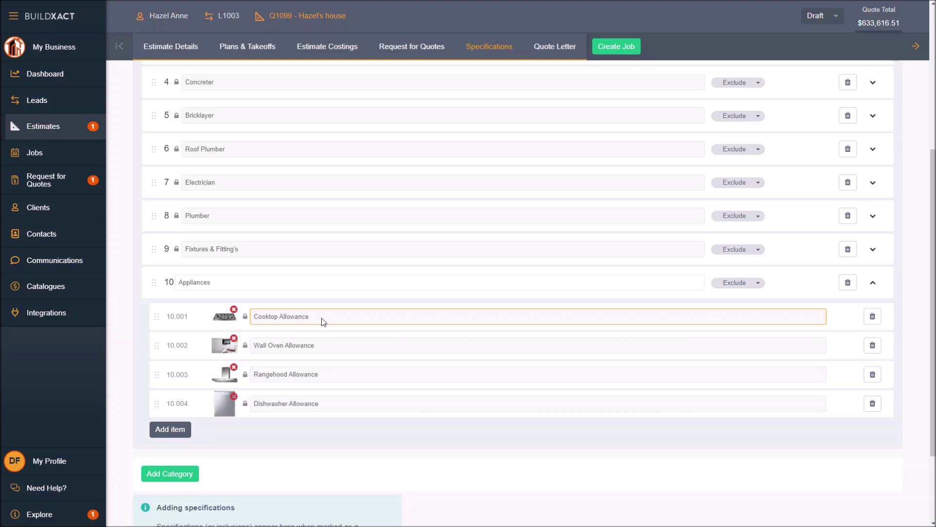
click(273, 345)
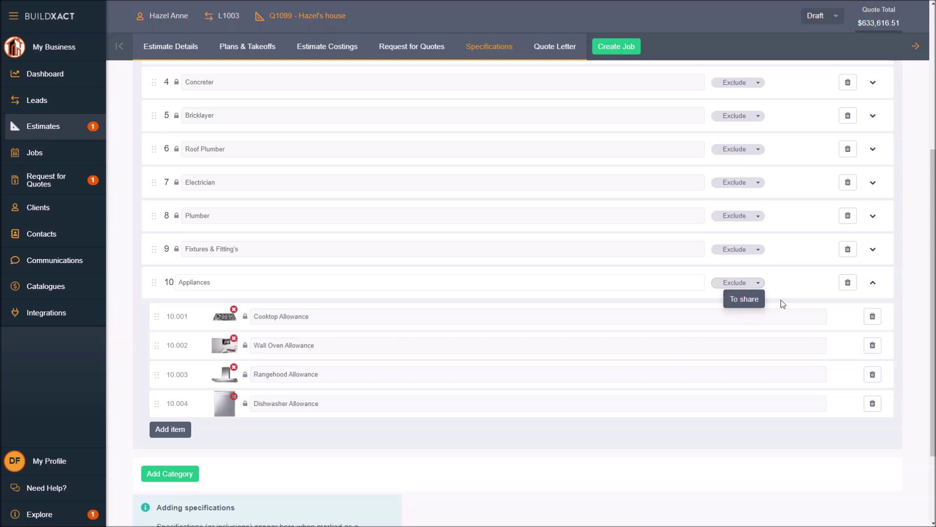
Switch the Appliances sharing status to To share, then back to Exclude
click(753, 300)
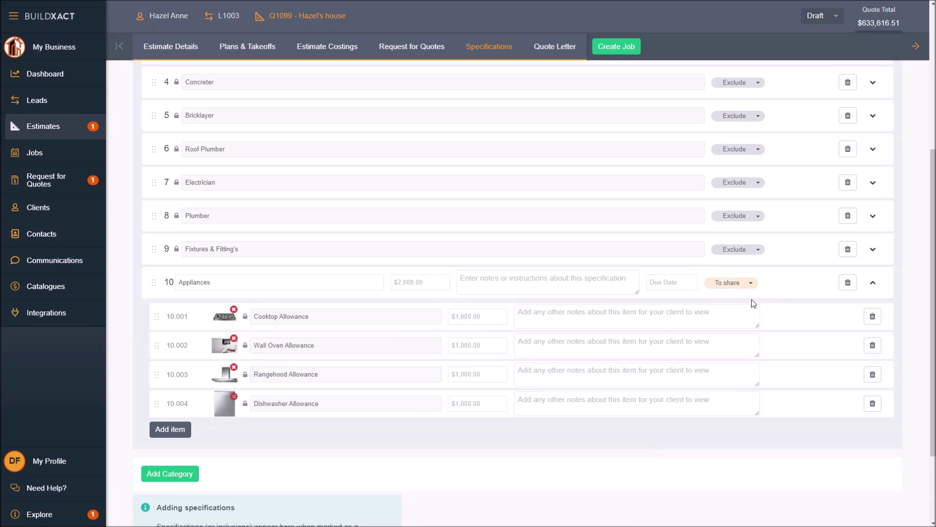
click(740, 288)
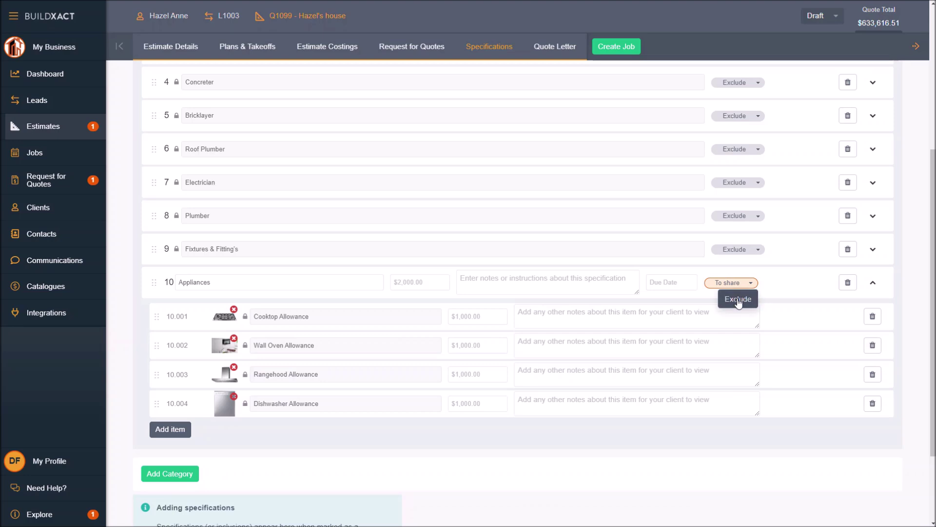
click(737, 296)
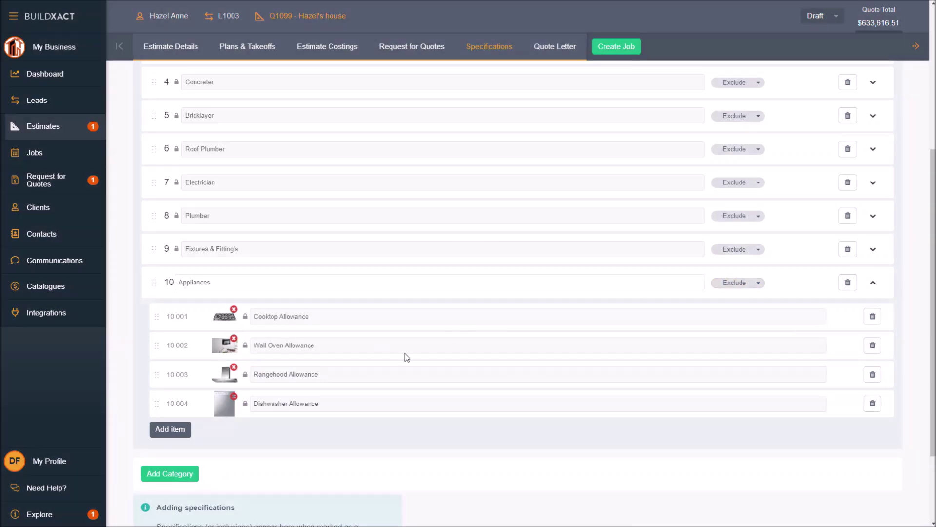
click(292, 285)
click(279, 318)
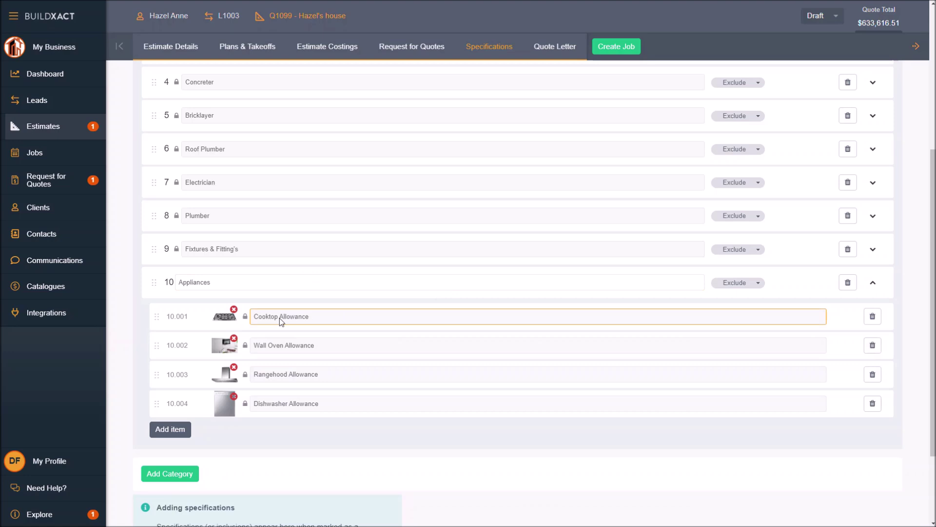
drag(271, 318, 280, 345)
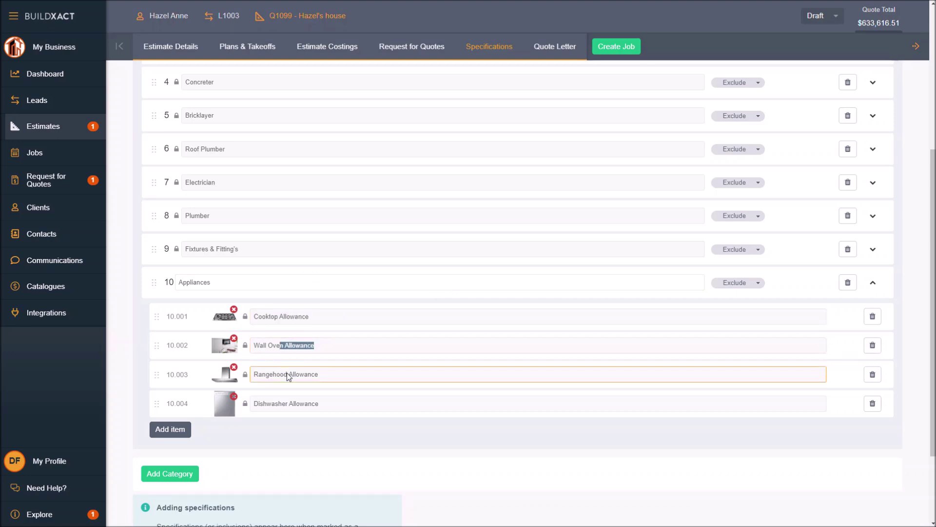
click(282, 322)
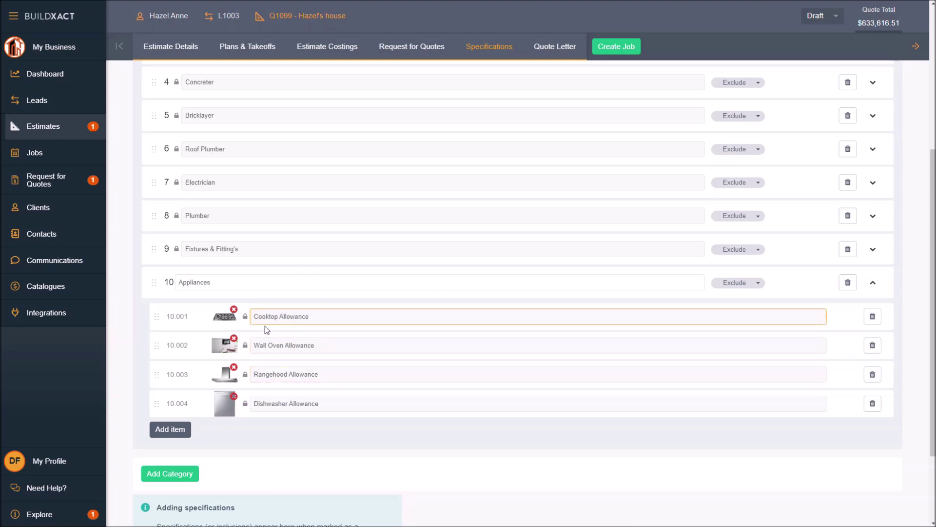
Review the Appliances items, then collapse the category again
click(211, 289)
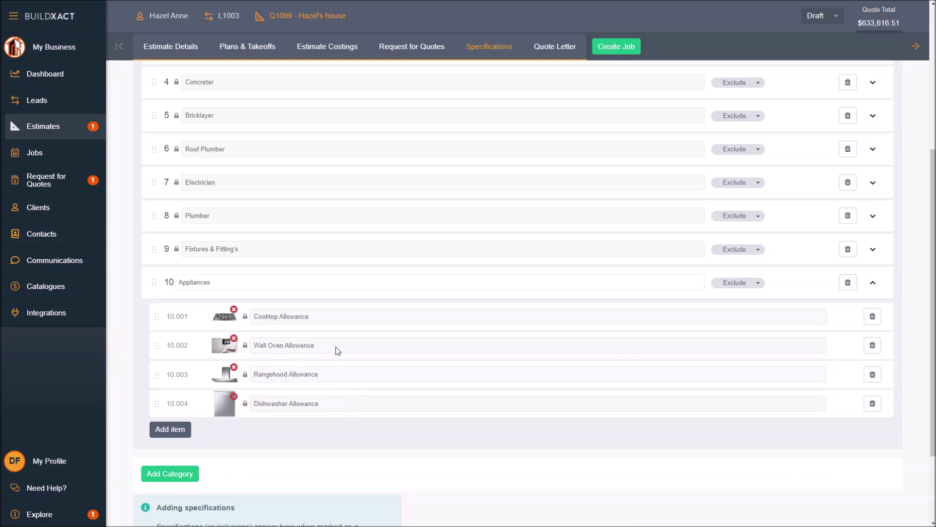
click(287, 400)
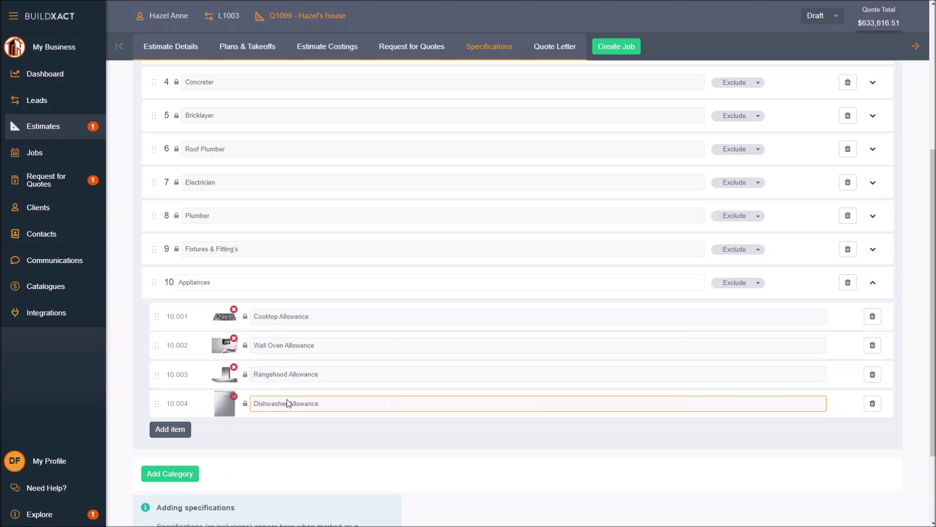
click(285, 356)
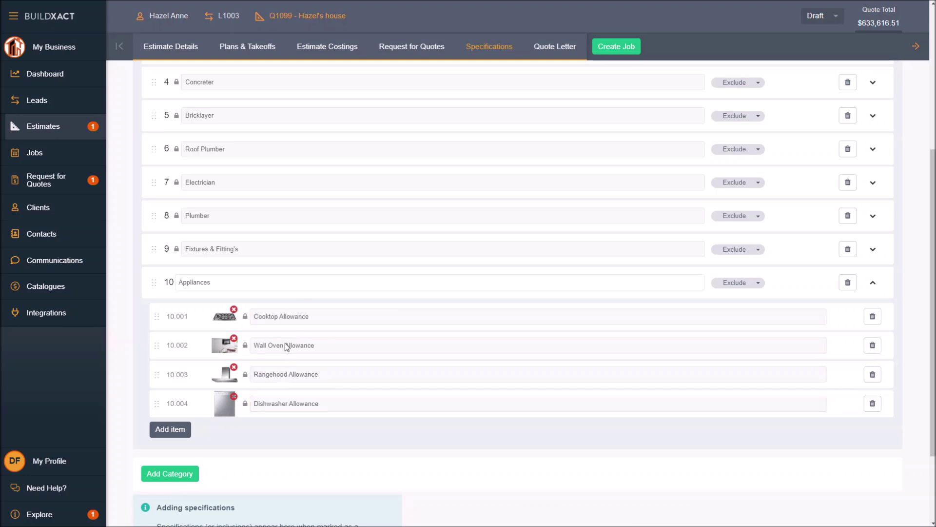
scroll(294, 459, down, 2)
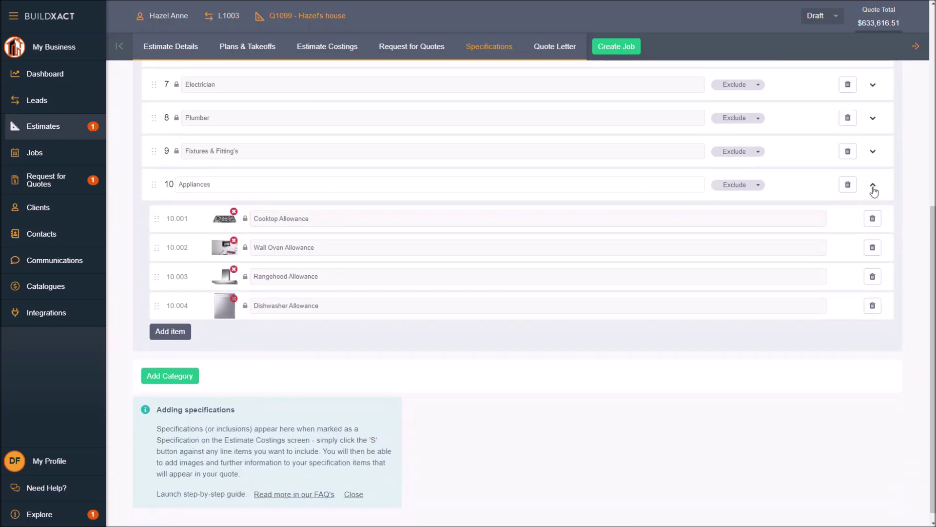
click(872, 188)
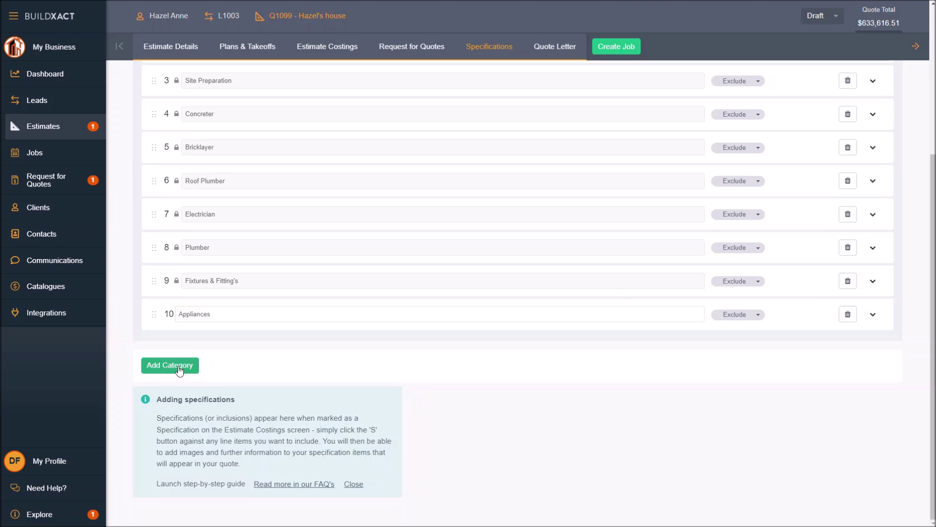
Add a new specification category named Oven selection
click(181, 369)
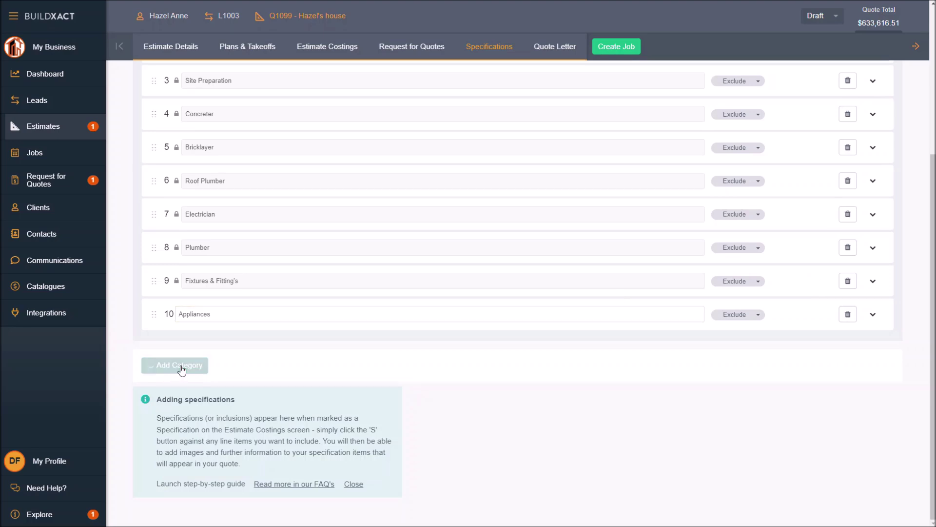
click(244, 314)
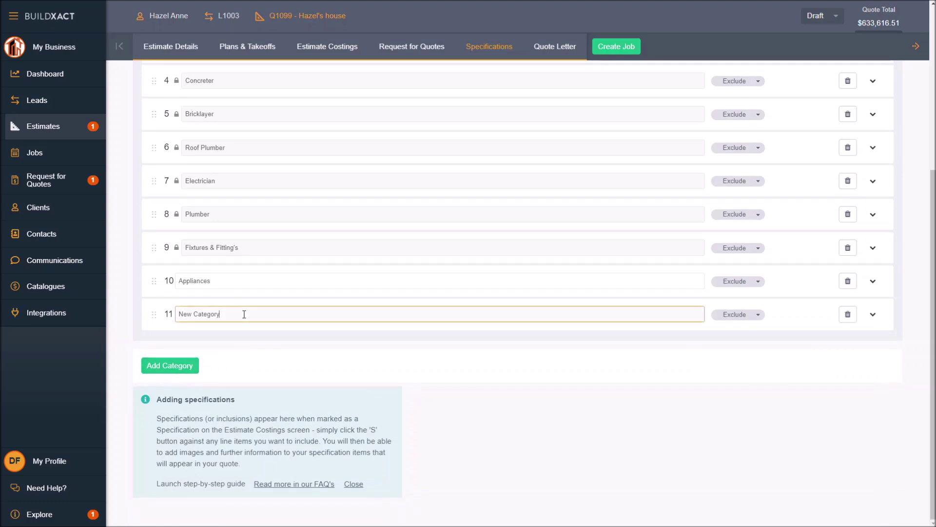
text(Ove)
key(ctrl+a)
text(Ov)
Set Oven selection's status to To share and expand it
click(754, 318)
click(748, 326)
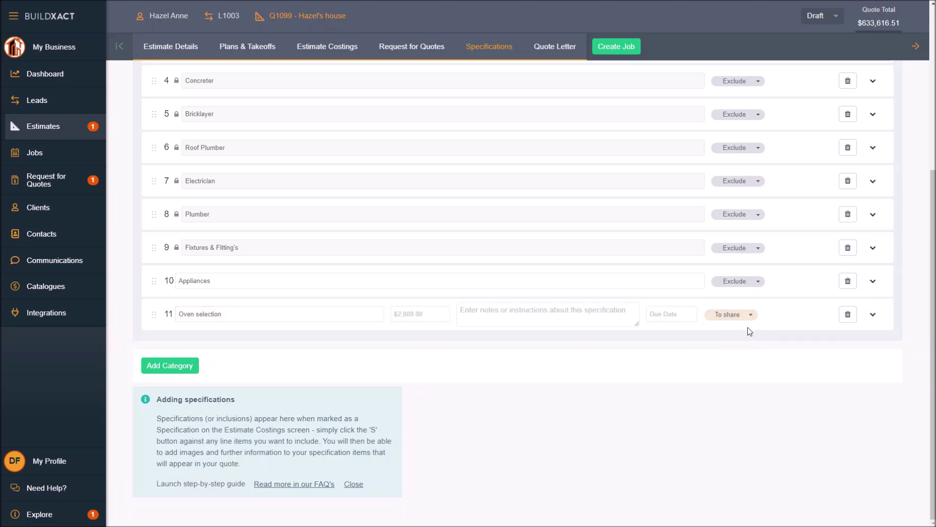
click(873, 316)
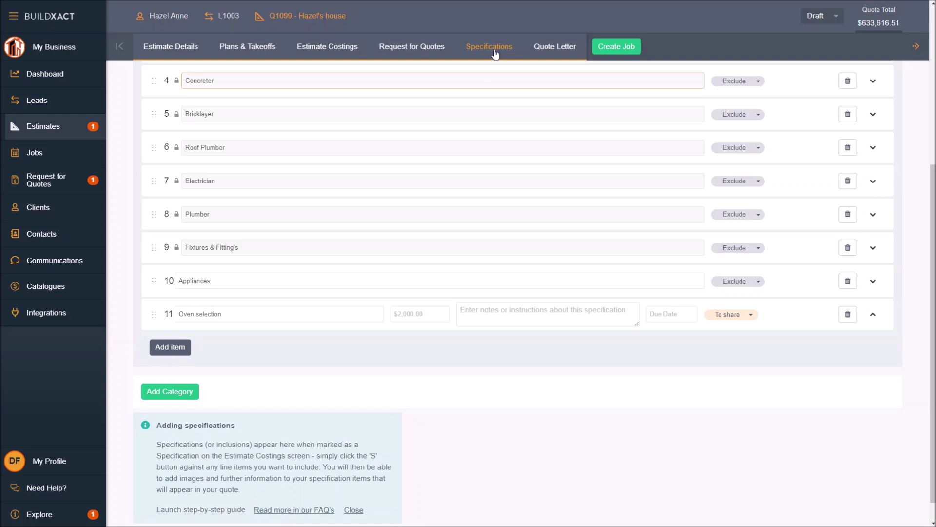
Add two items named 'Meile bc #6079 900mm' and 'Westinghouse bc #79079 900mm'
click(167, 347)
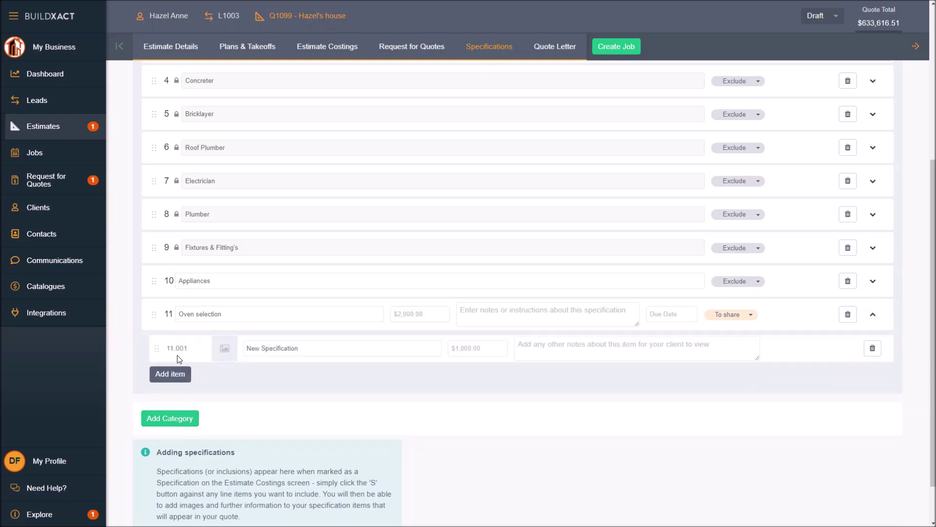
click(164, 373)
click(350, 348)
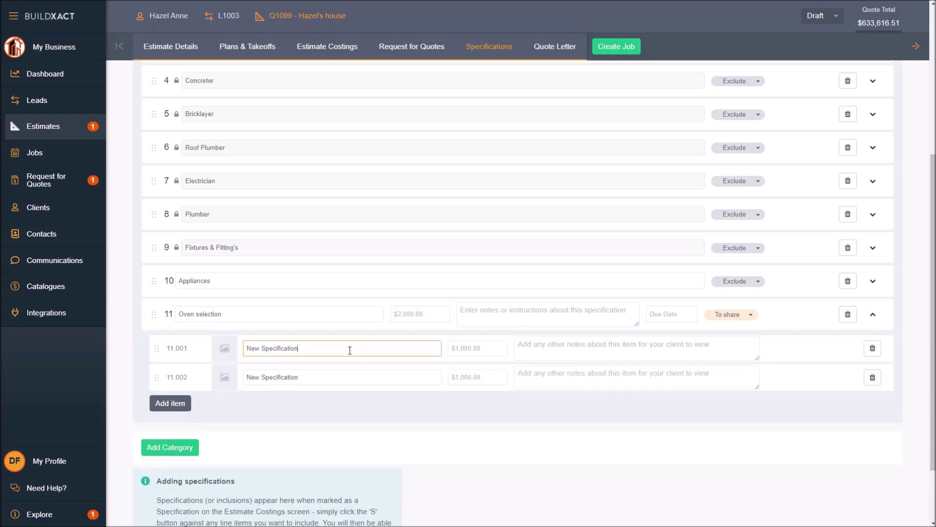
triple_click(345, 341)
text(Meile bc #6079 900mm)
click(300, 381)
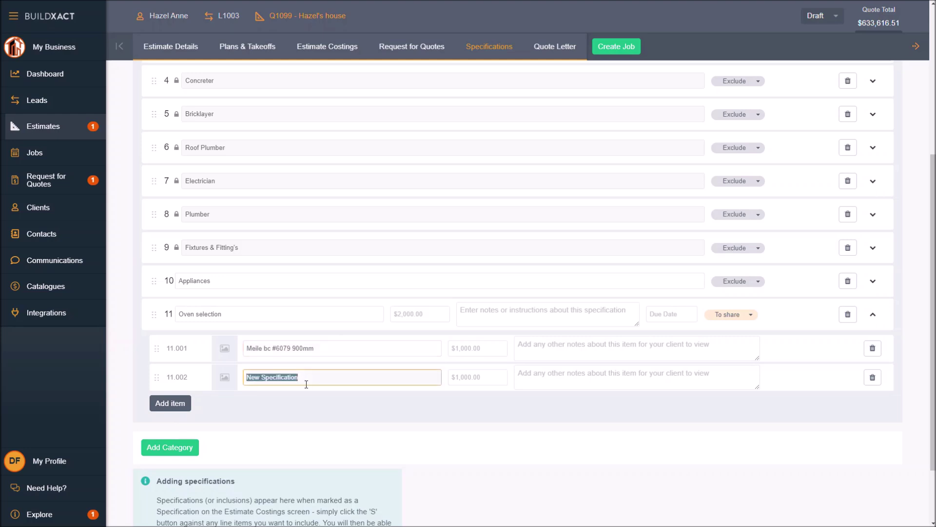
text(Westinghouse bc #79079 900mm)
click(224, 349)
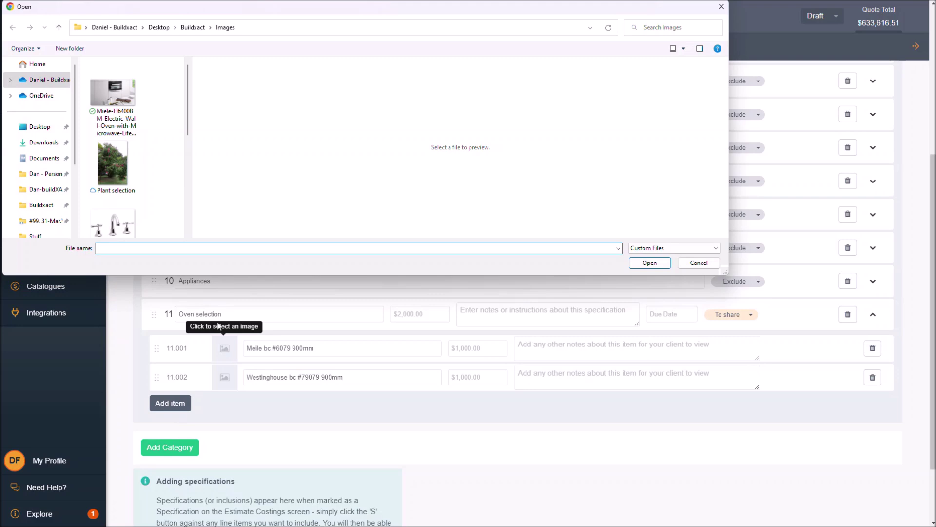
double_click(121, 98)
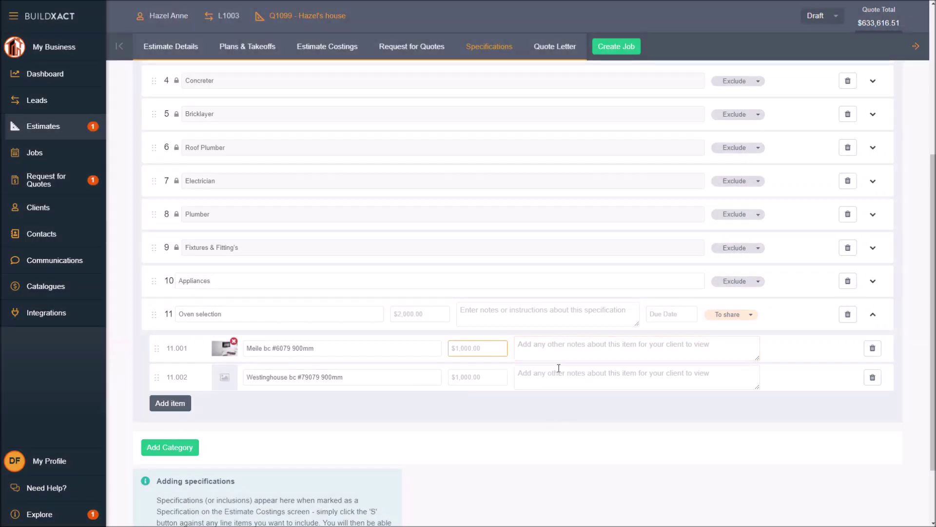
click(660, 345)
click(466, 348)
Price the Meile oven at $1,000 and the Westinghouse oven at $850
text(1000)
click(498, 379)
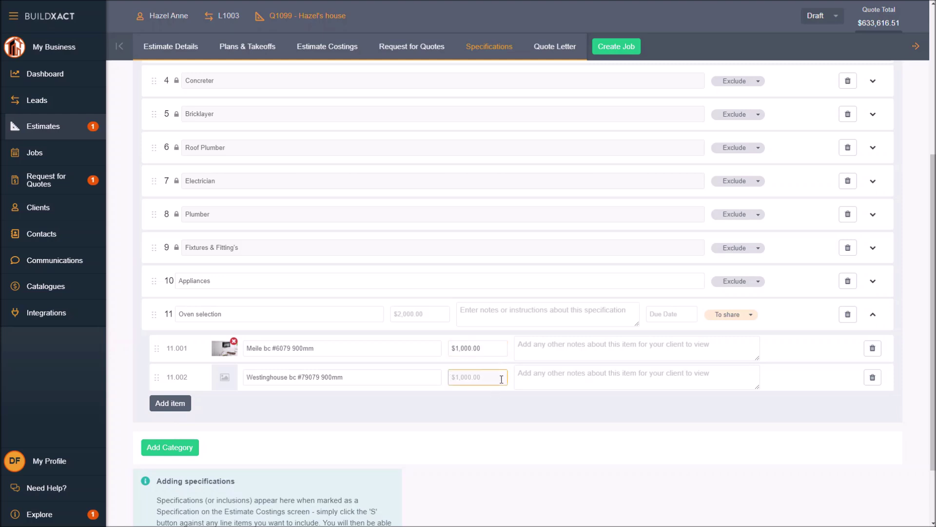
text(850)
Add the client note 'Selecting this item will have a longer lead time' to the Meile oven
click(567, 351)
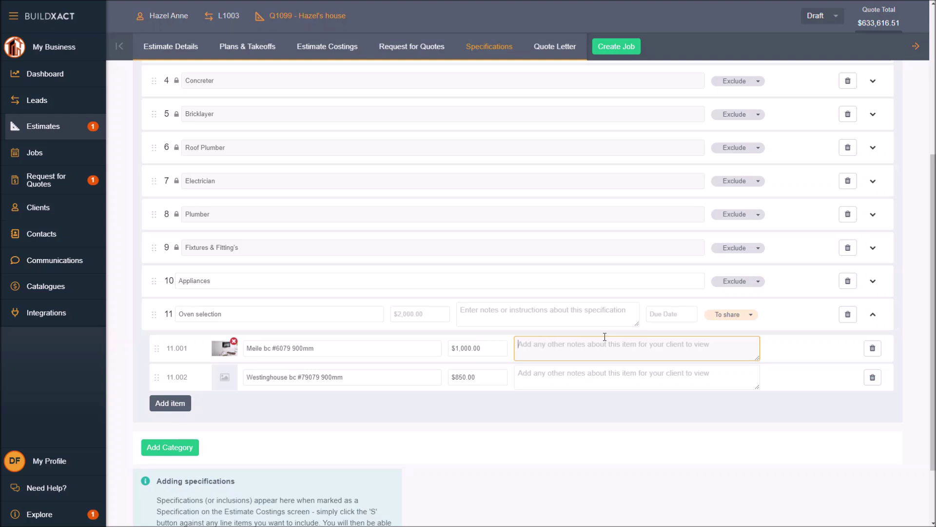
text(S)
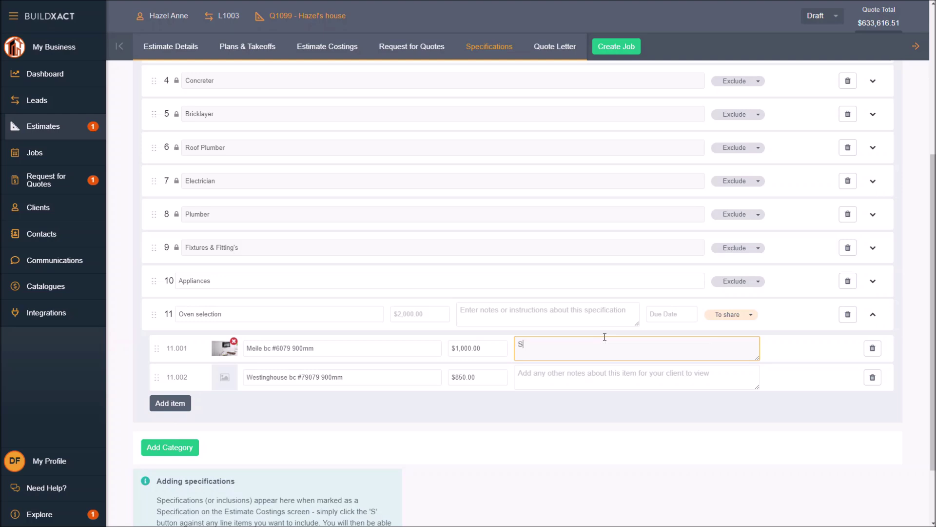
text(electing this item will have a longer lead time)
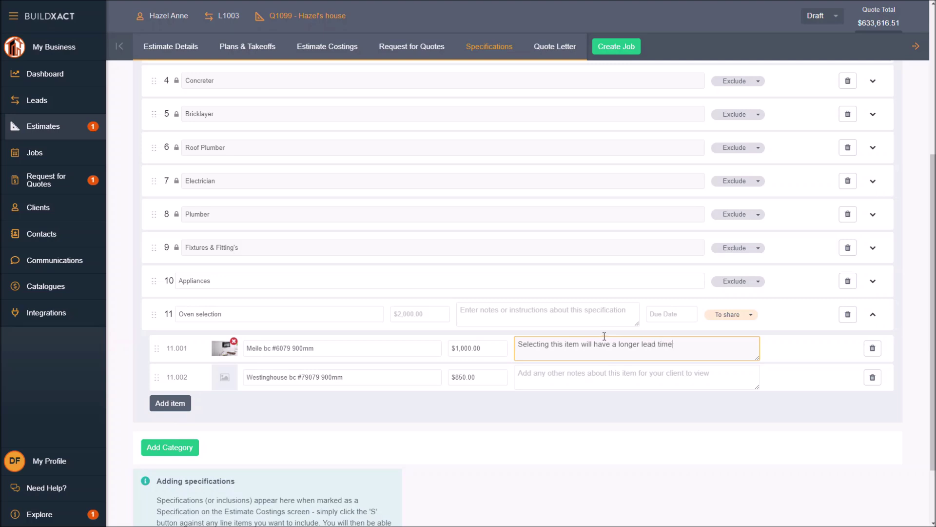
click(674, 314)
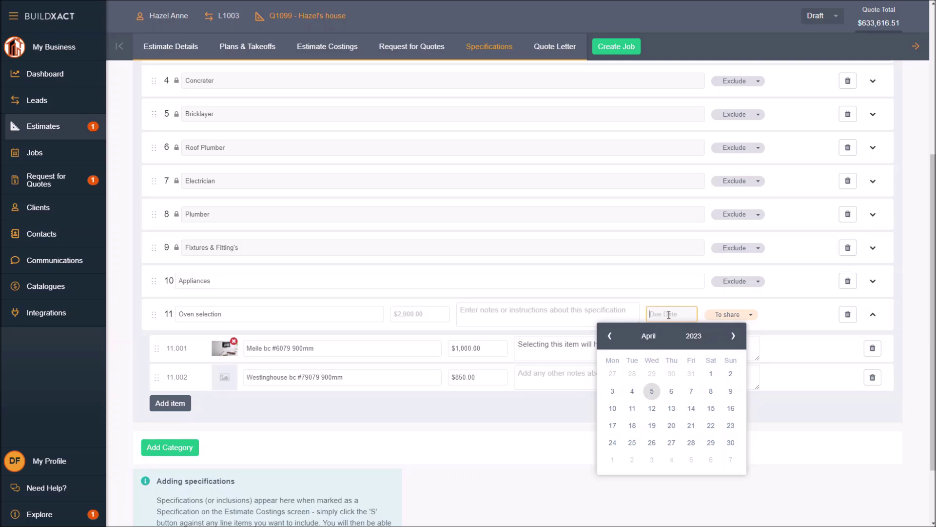
Pick 13 April 2023 as specification 11's due date in the date picker
click(566, 47)
click(671, 408)
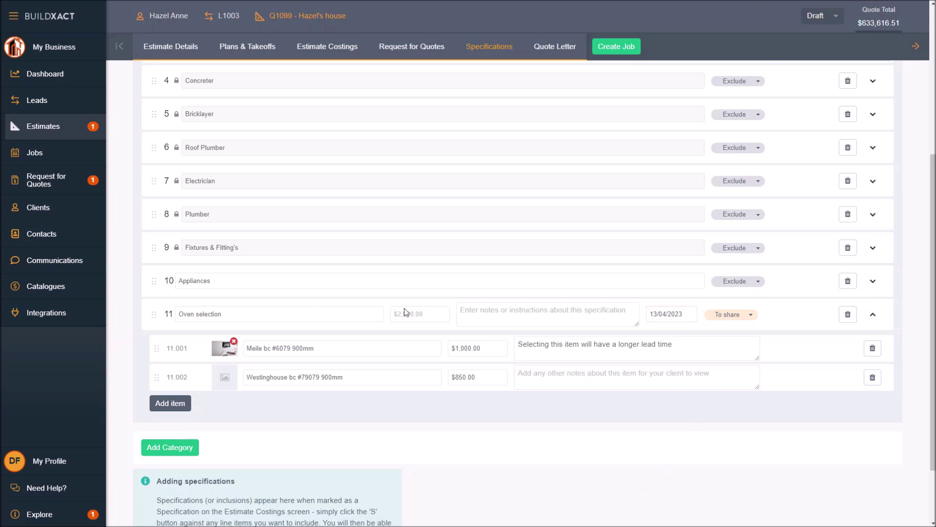
click(480, 316)
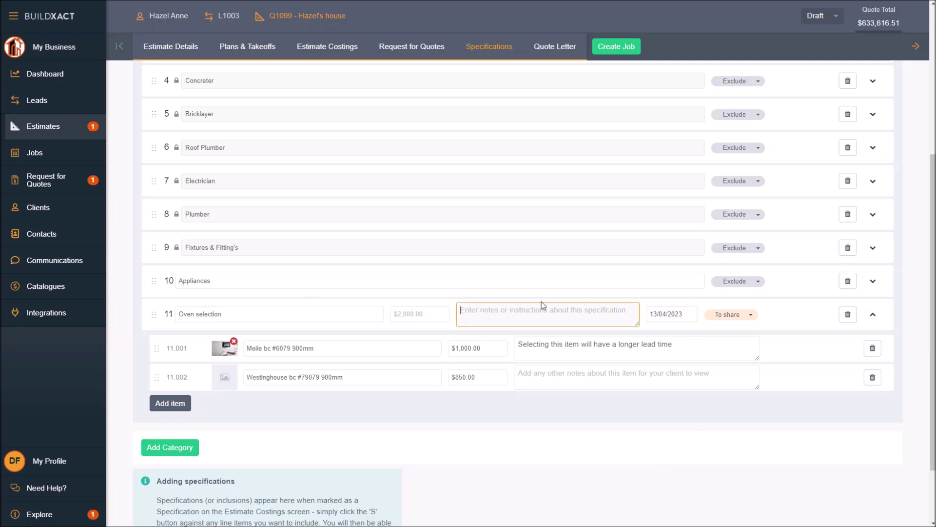
Enter 'Items can be viewed at....' in specification 11's notes box and finish editing
text(W)
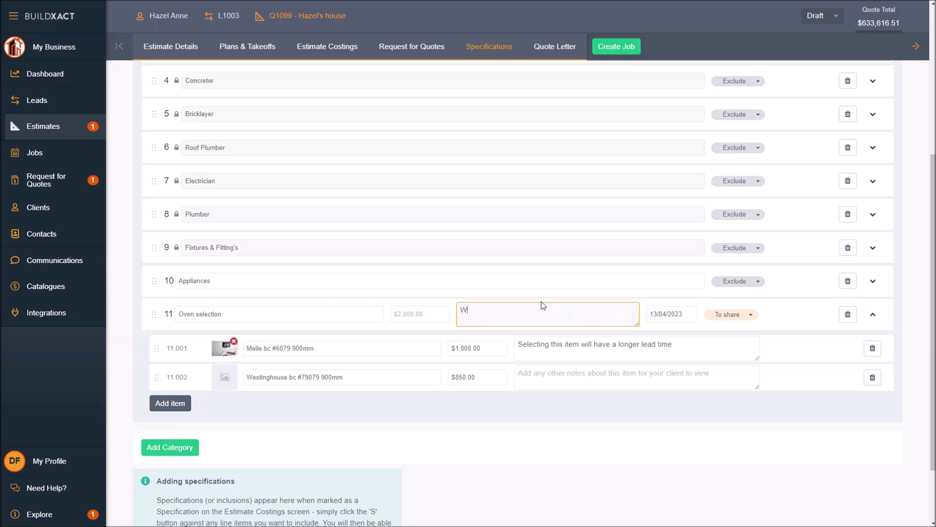
key(BackSpace)
text(Items can vb)
key(BackSpace)
key(BackSpace)
text(be view)
text(ed at....)
click(626, 355)
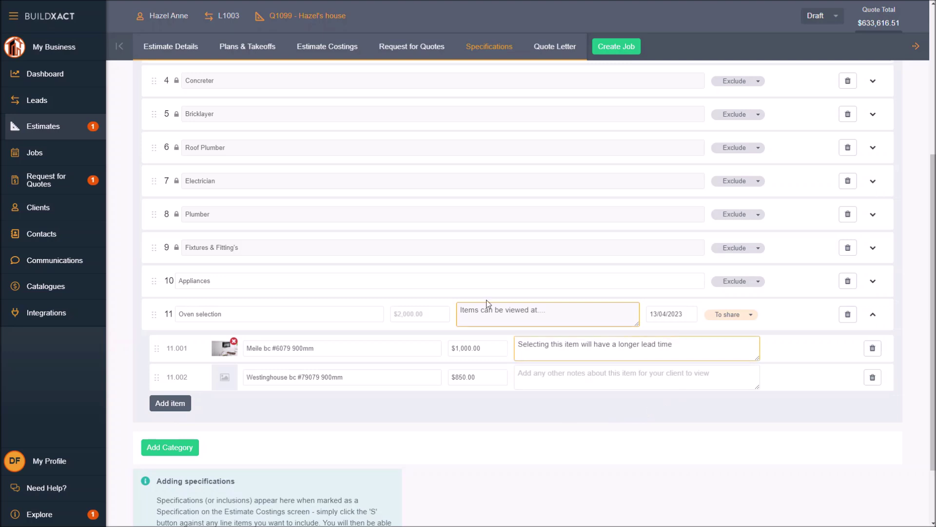
key(shift+Tab)
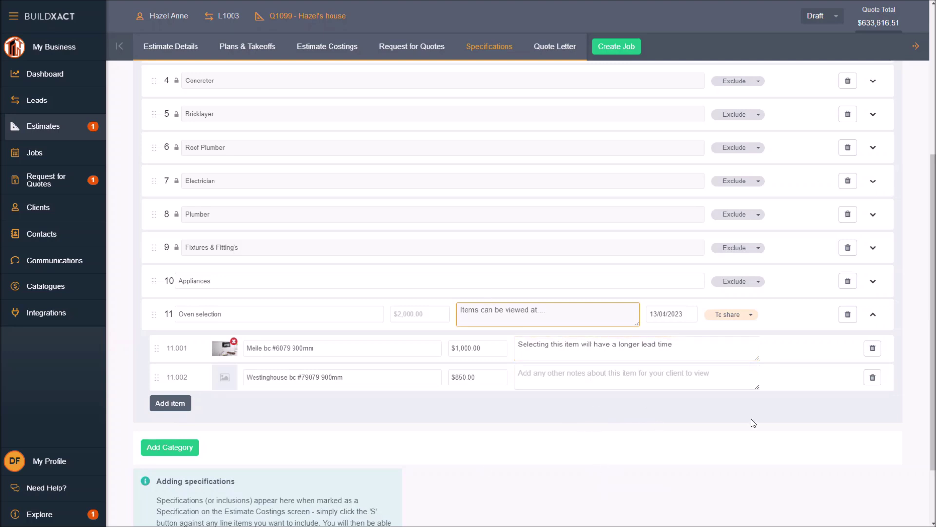
click(425, 309)
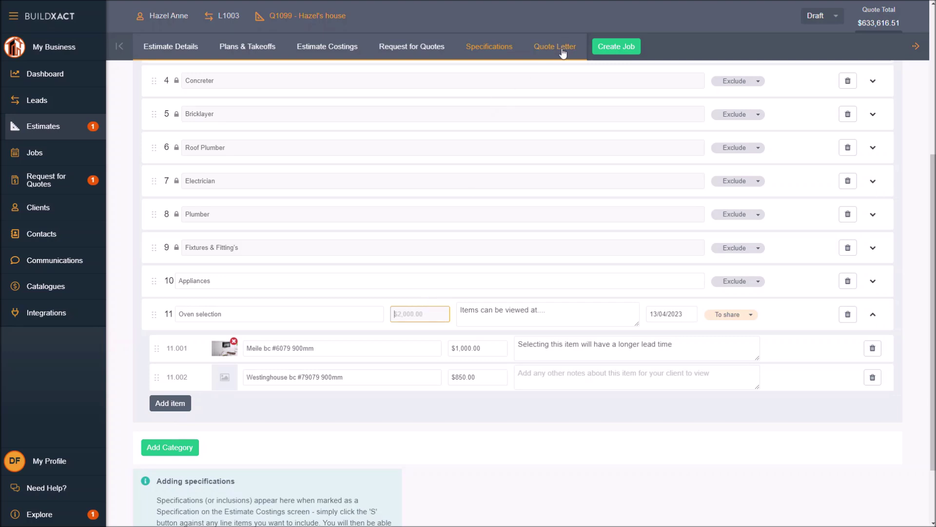
click(416, 324)
Open the Share options, look at Email, then share the specifications via Client portal
scroll(487, 312, up, 5)
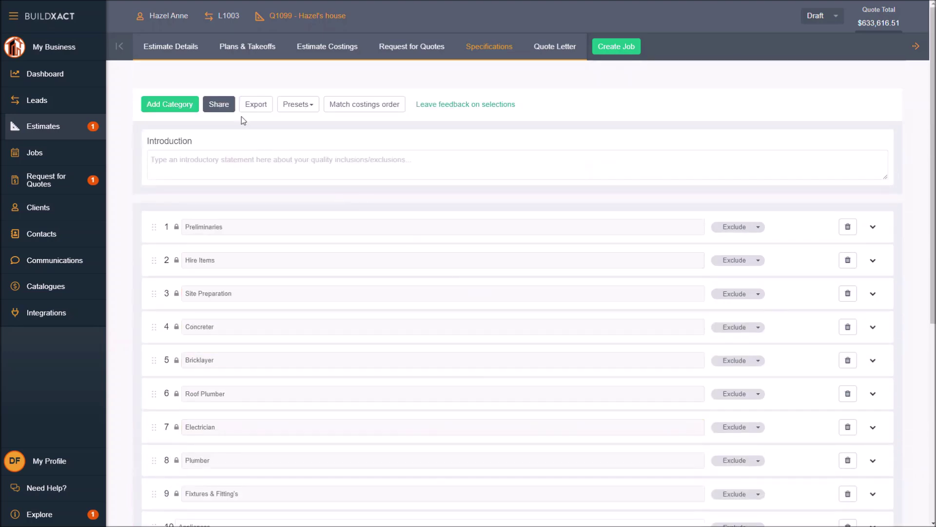
click(223, 109)
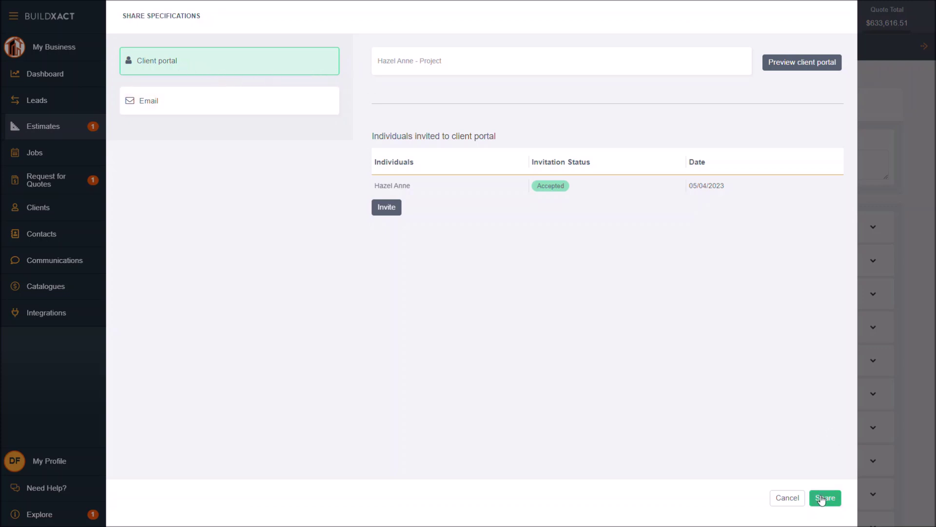
click(231, 100)
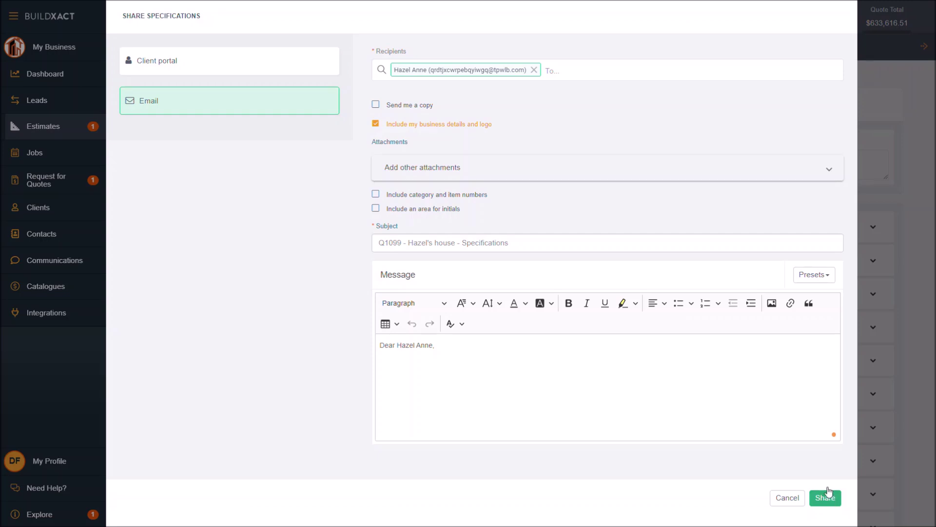
click(267, 69)
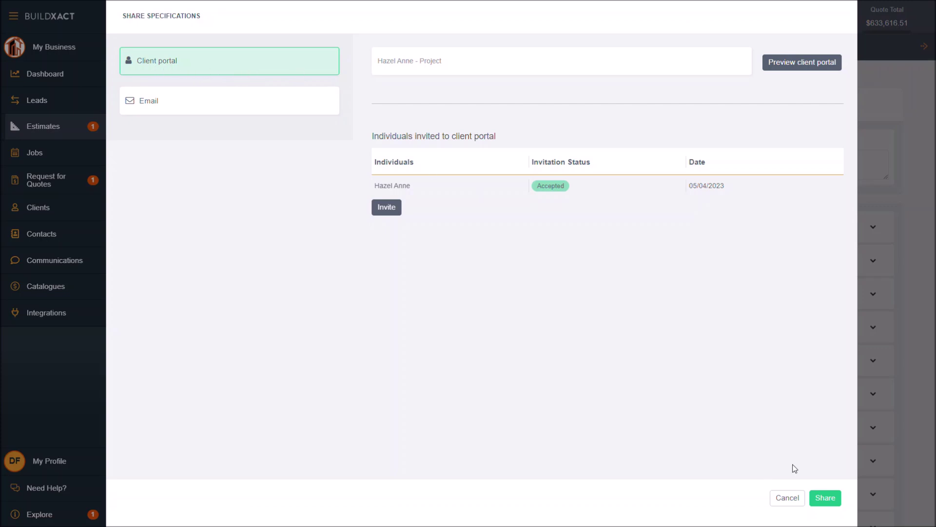
click(825, 497)
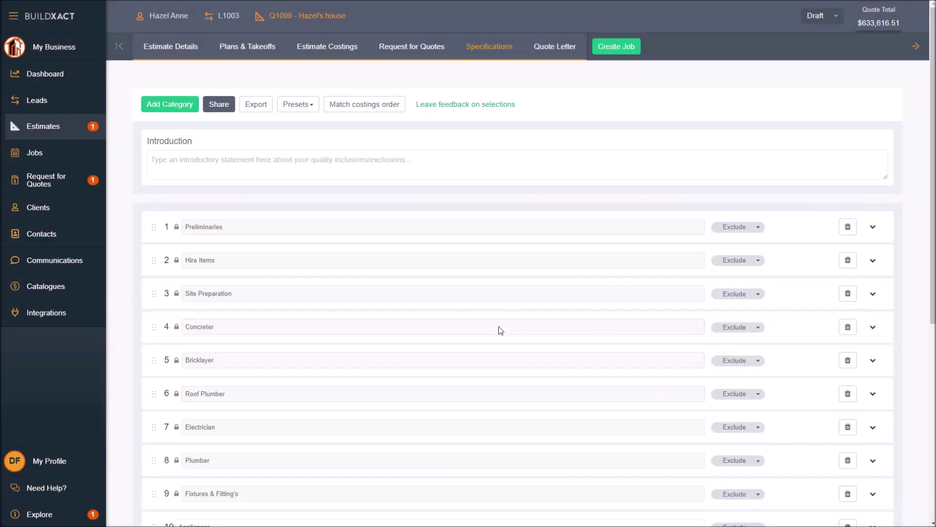
Check that Oven selection and both ovens show Shared, then switch to the portal browser window
scroll(527, 349, down, 1)
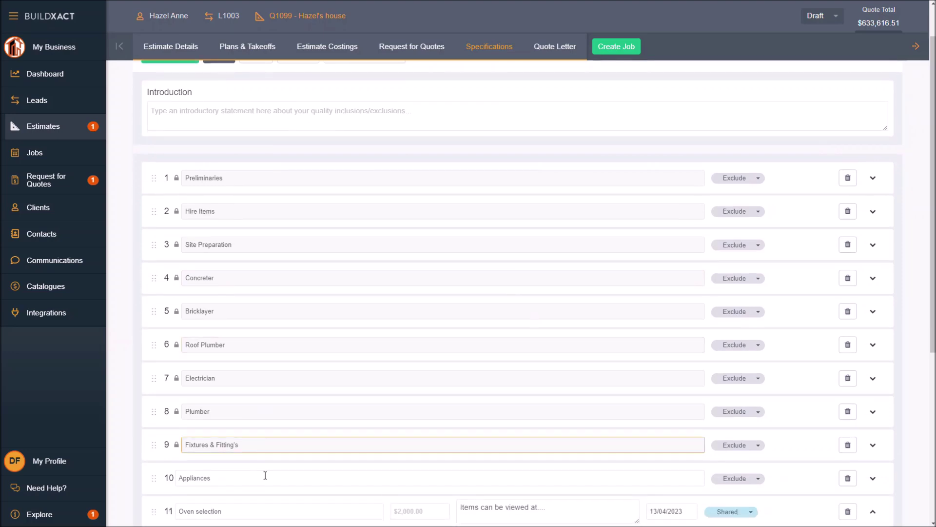
scroll(434, 480, down, 3)
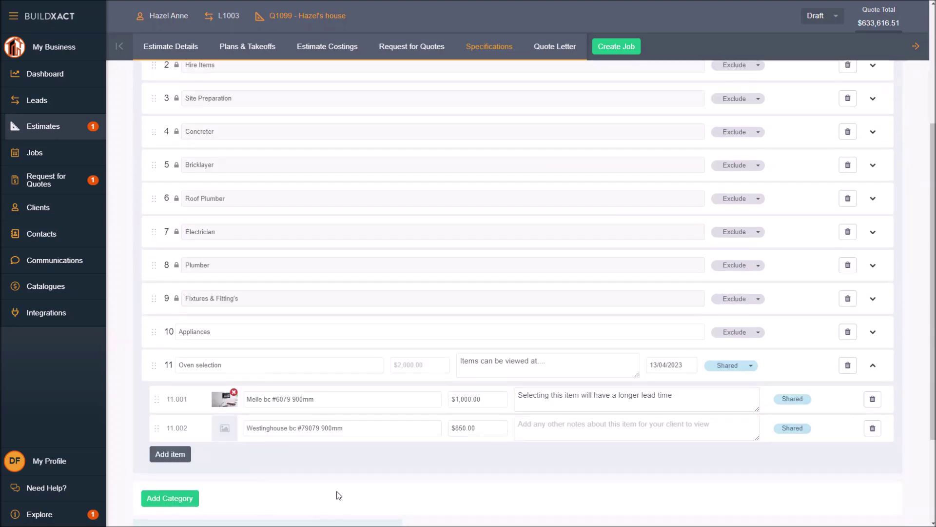
scroll(292, 390, up, 4)
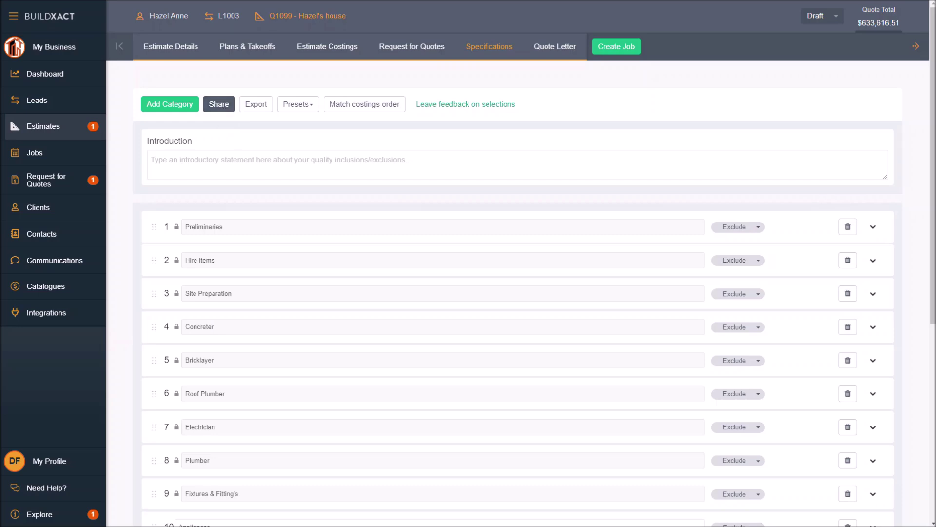
key(alt+Tab)
On the portal's Selections page, pick the Meile bc #6079 900mm oven and open the request-an-item form
click(58, 256)
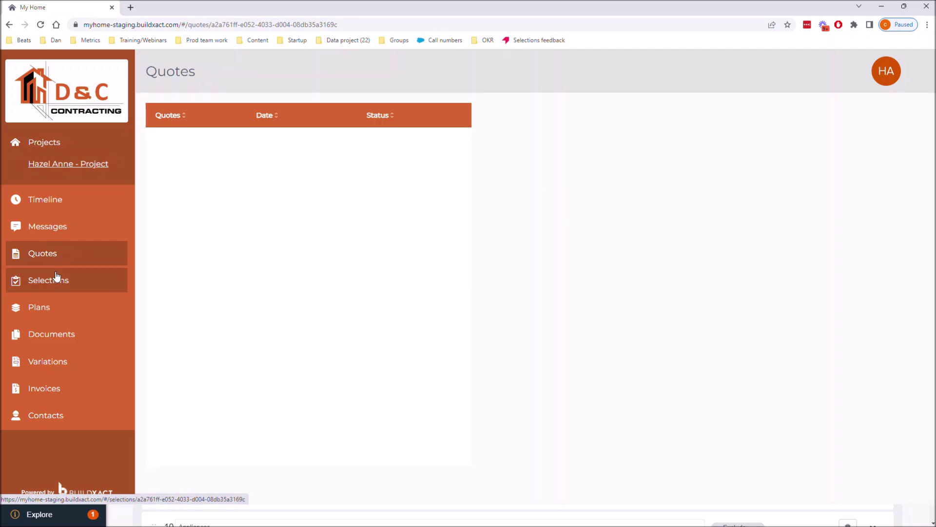
click(56, 277)
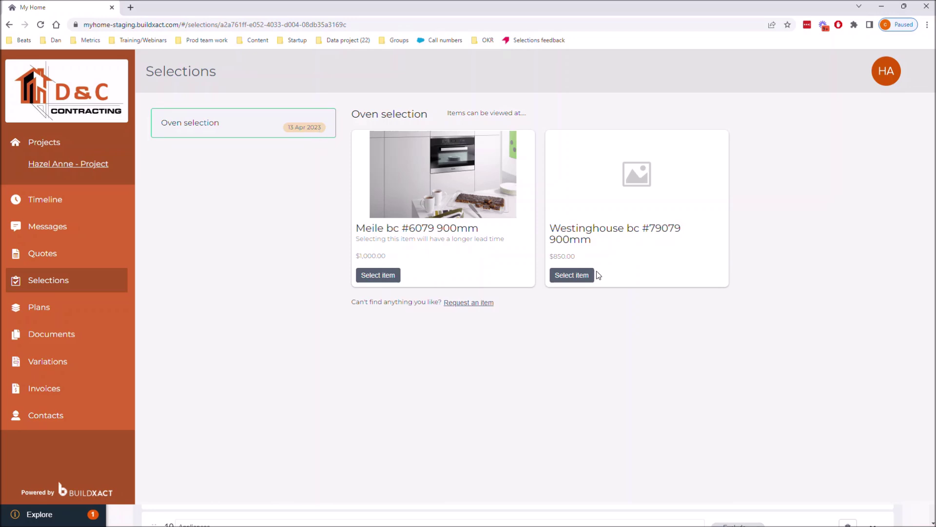
drag(446, 113, 530, 118)
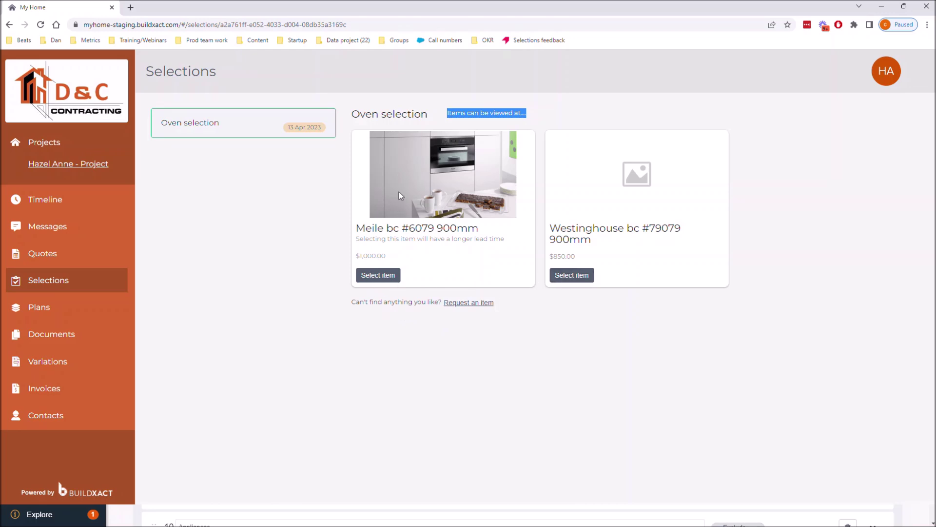
click(385, 276)
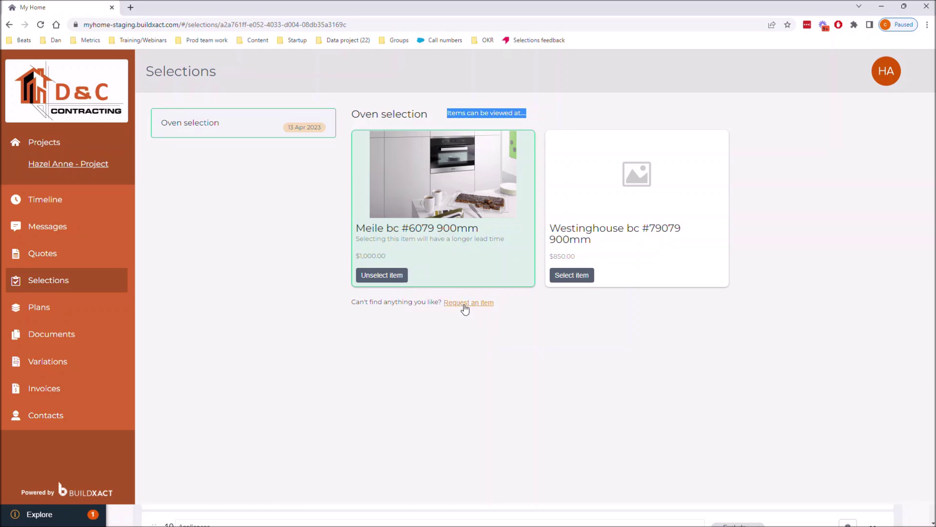
click(467, 310)
click(468, 307)
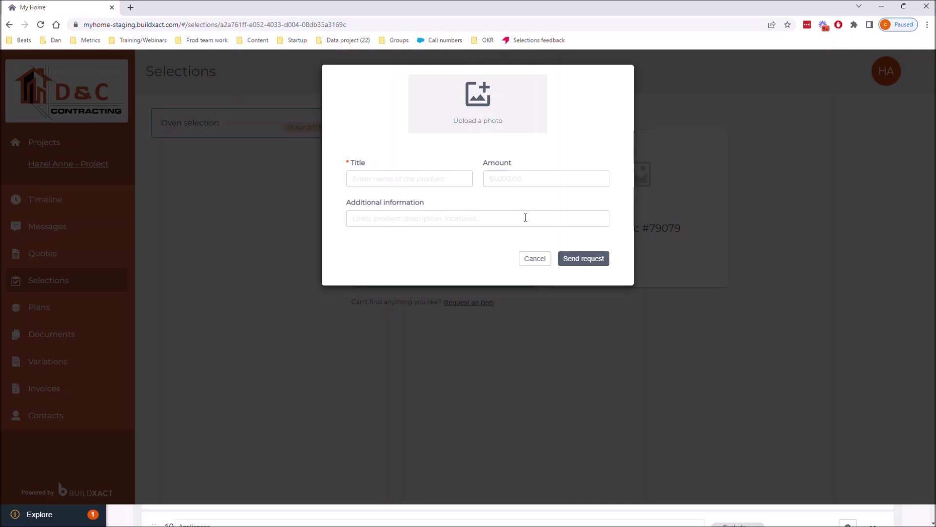
Cancel the request-an-item form unsent and return to the Buildxact Specifications window
click(446, 176)
click(535, 261)
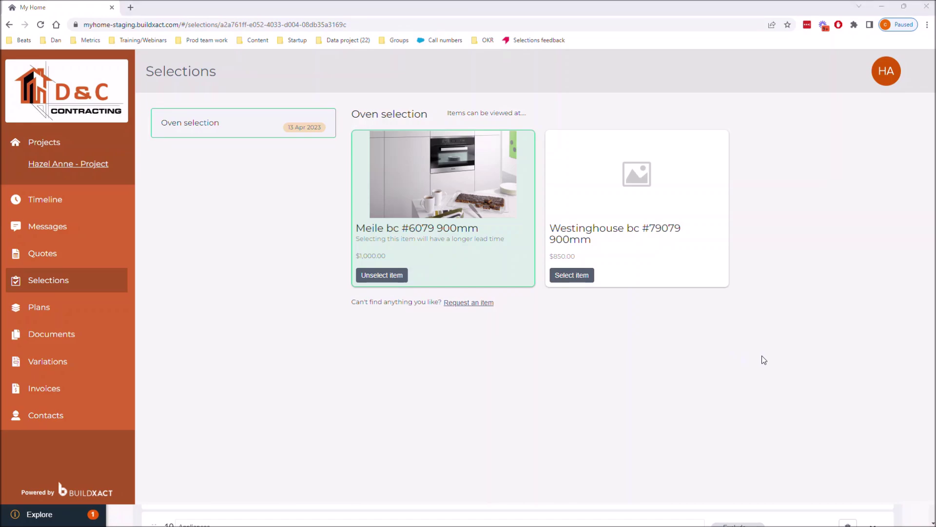
key(alt+Tab)
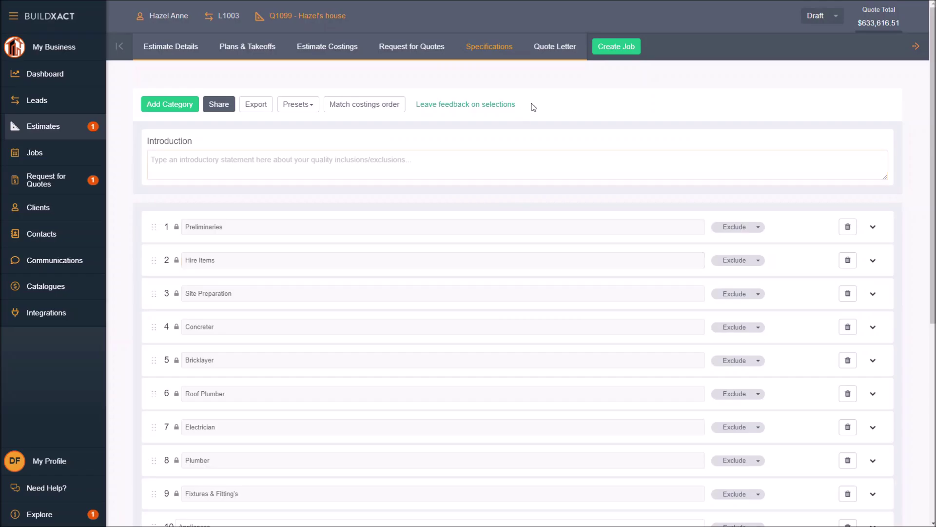
Open the quote letter's Specifications section and look over its share-status filter options
click(554, 47)
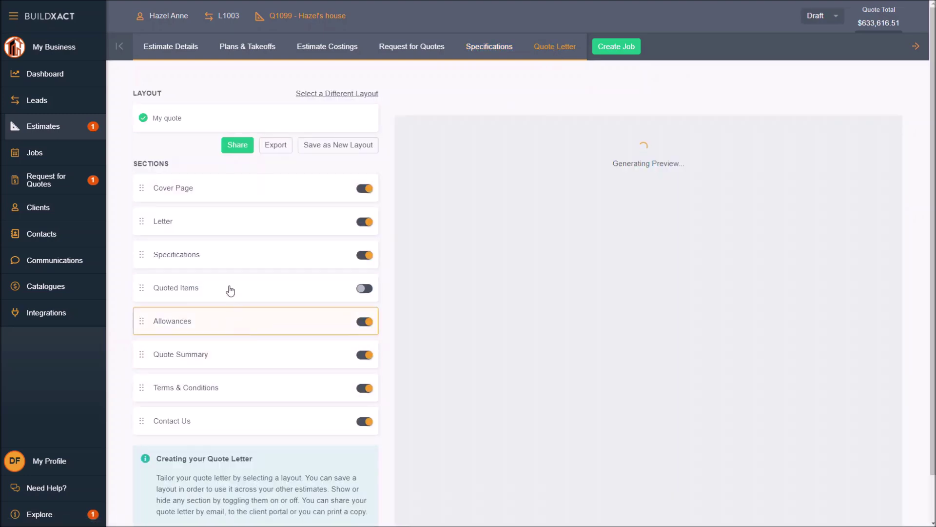
click(227, 262)
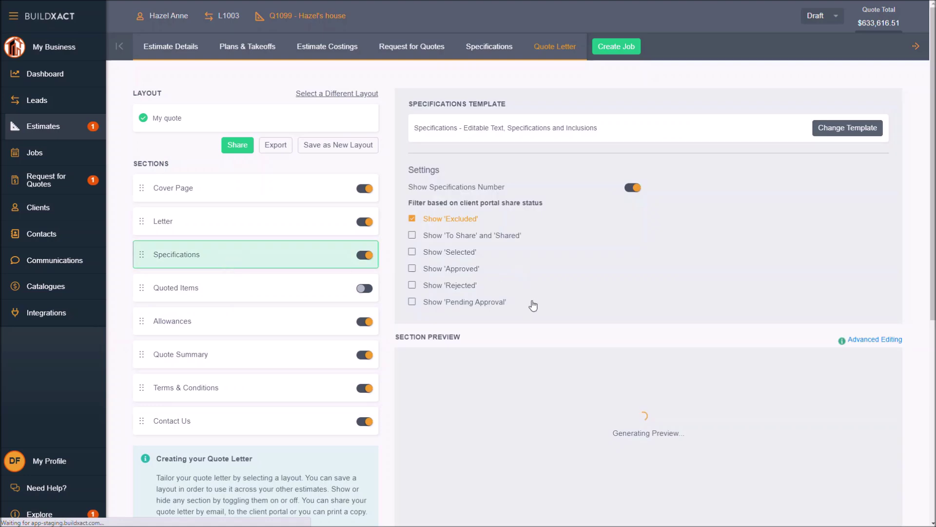
drag(550, 309, 404, 230)
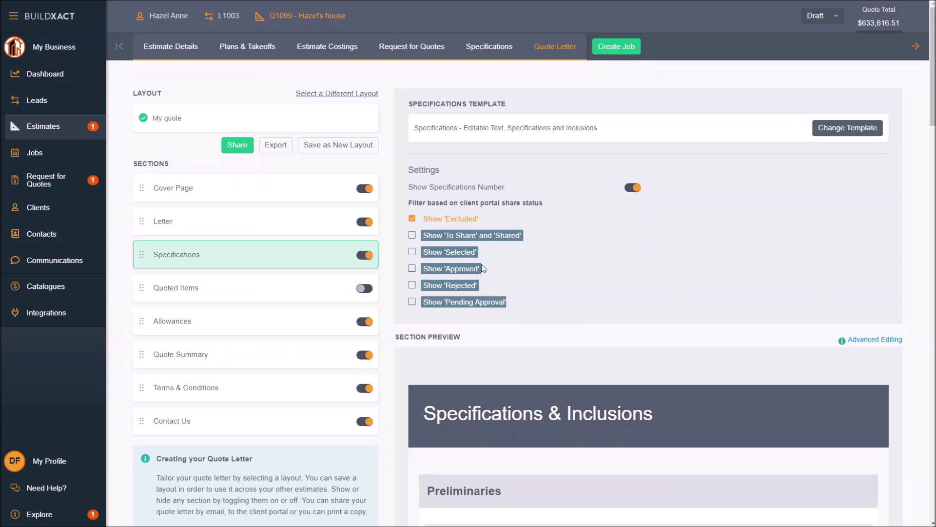
Confirm the Oven selection lists the Meile oven as Selected, then return to the quote letter
click(483, 49)
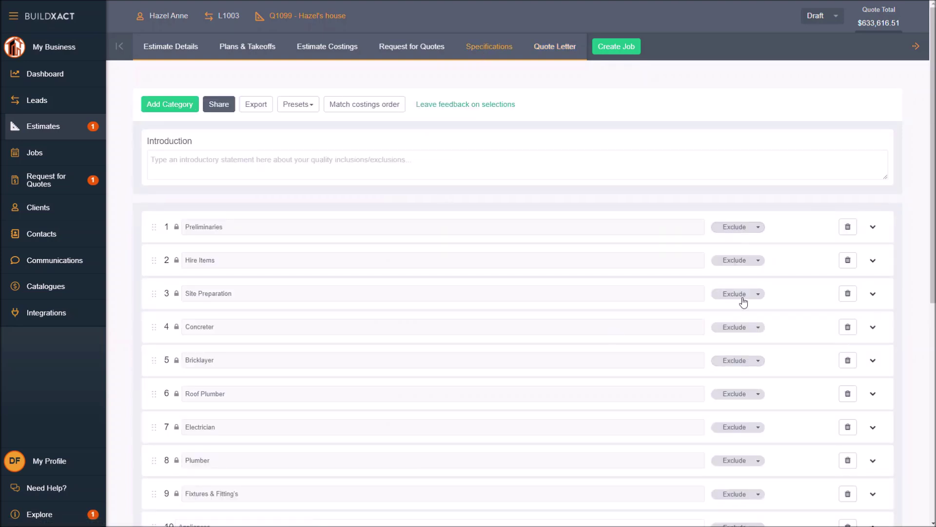
scroll(758, 361, down, 1)
scroll(762, 377, down, 7)
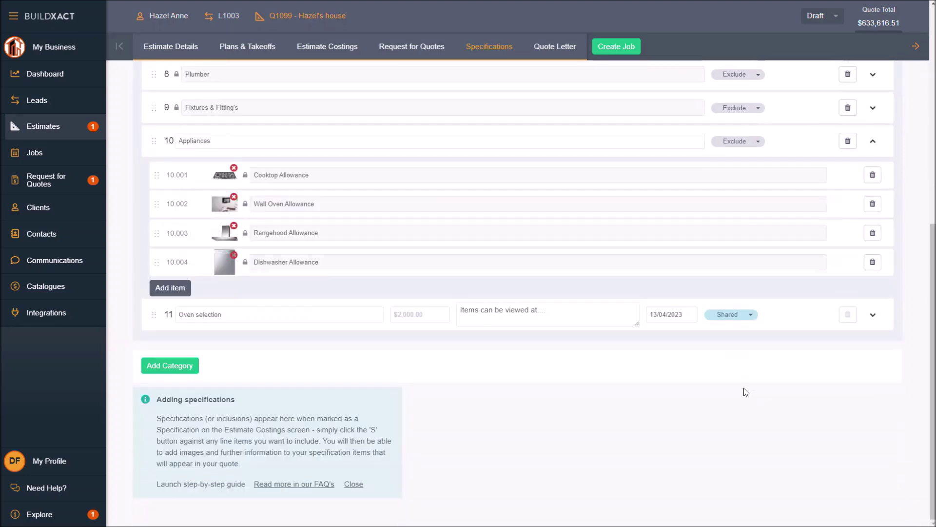
click(751, 315)
click(872, 314)
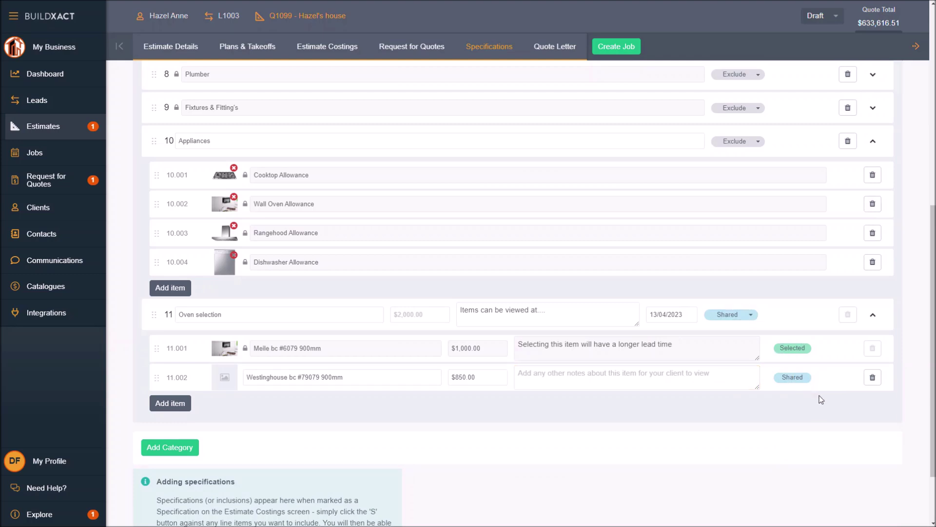
click(550, 50)
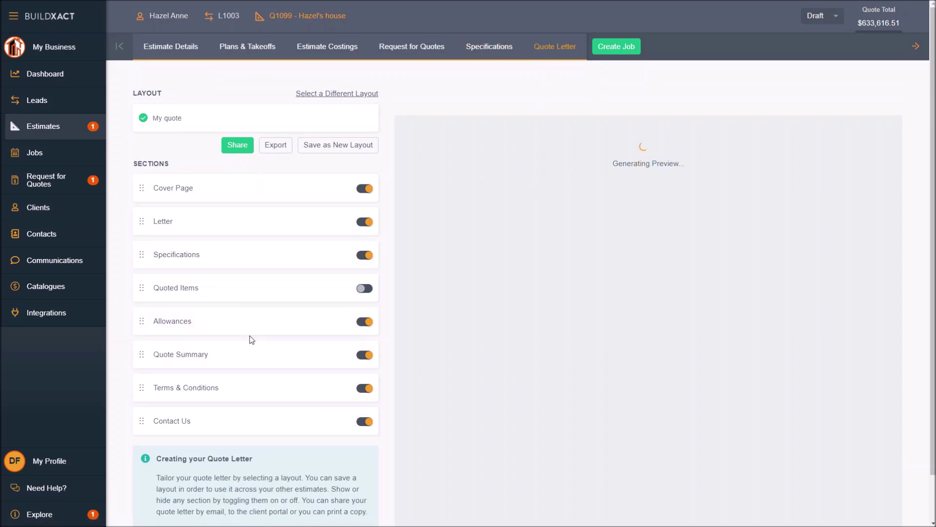
Tick Show 'Approved' beside the Excluded filter and scroll the Preliminaries–Appliances specifications preview
click(245, 264)
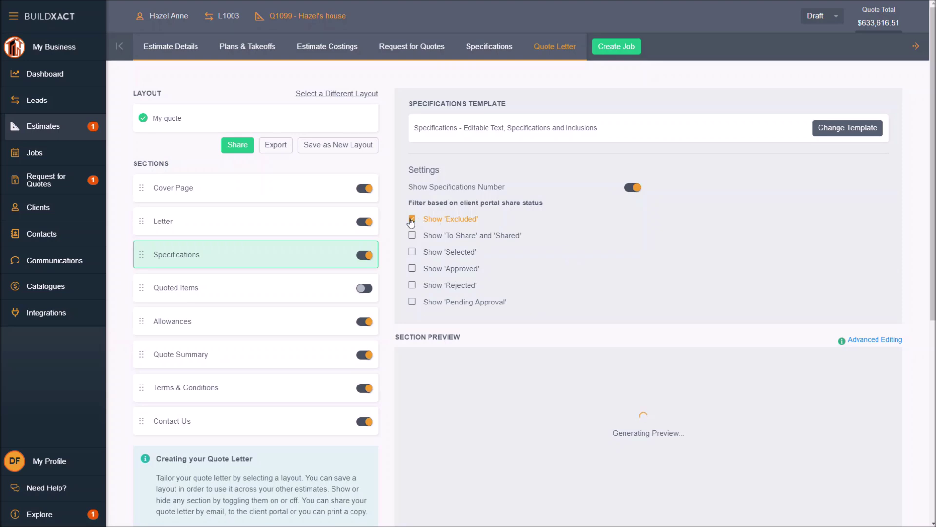
drag(411, 222, 511, 222)
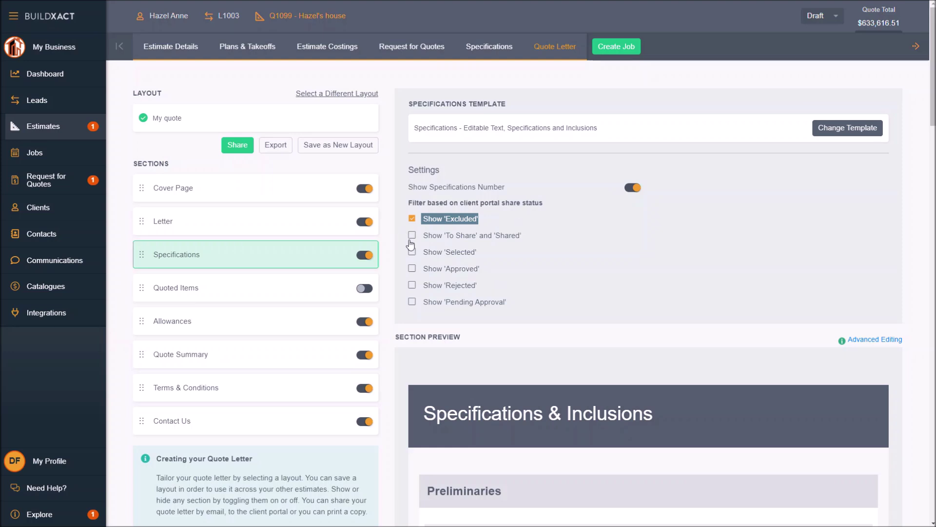
click(412, 269)
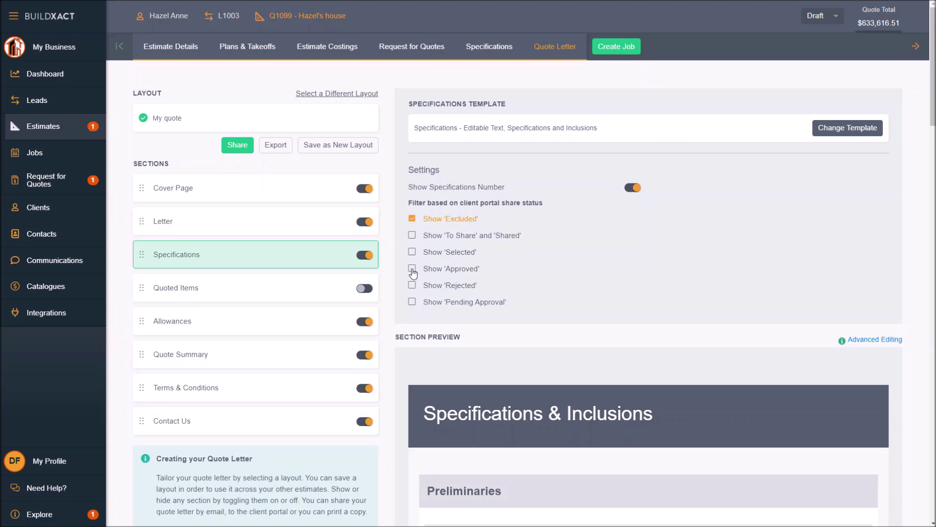
scroll(741, 387, down, 3)
scroll(742, 389, down, 5)
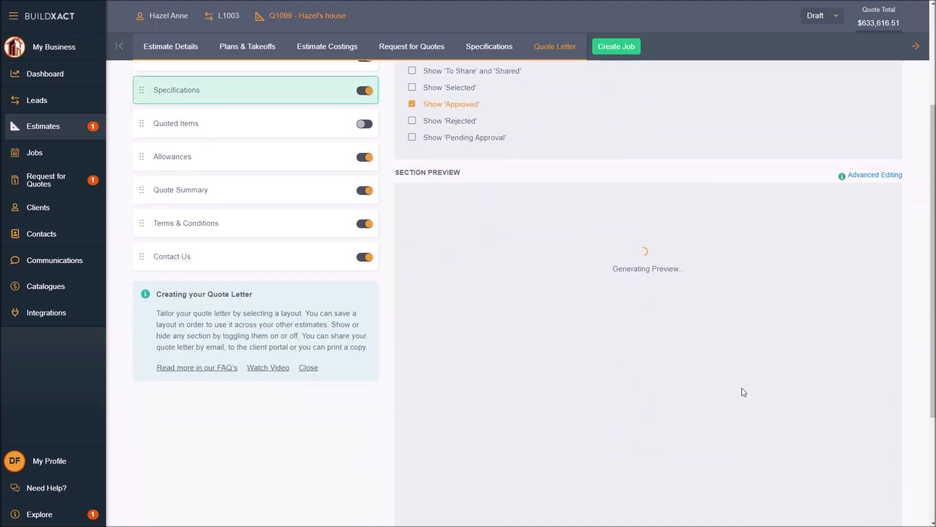
scroll(742, 390, down, 6)
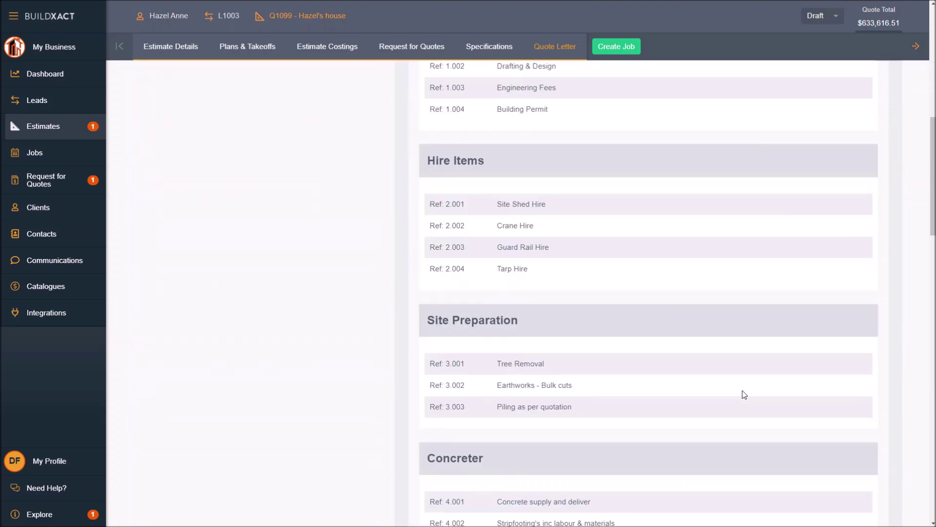
scroll(743, 389, up, 4)
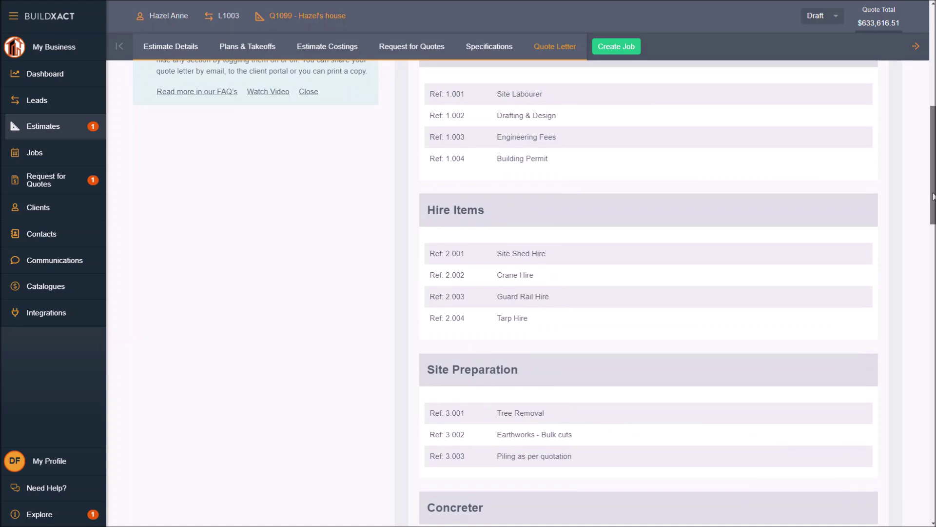
scroll(648, 292, down, 20)
scroll(649, 292, down, 7)
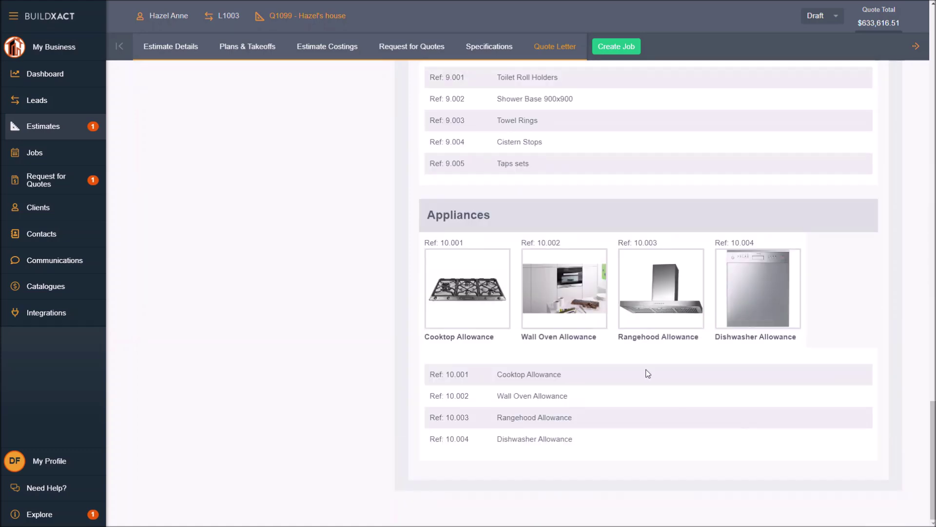
drag(932, 458, 873, 65)
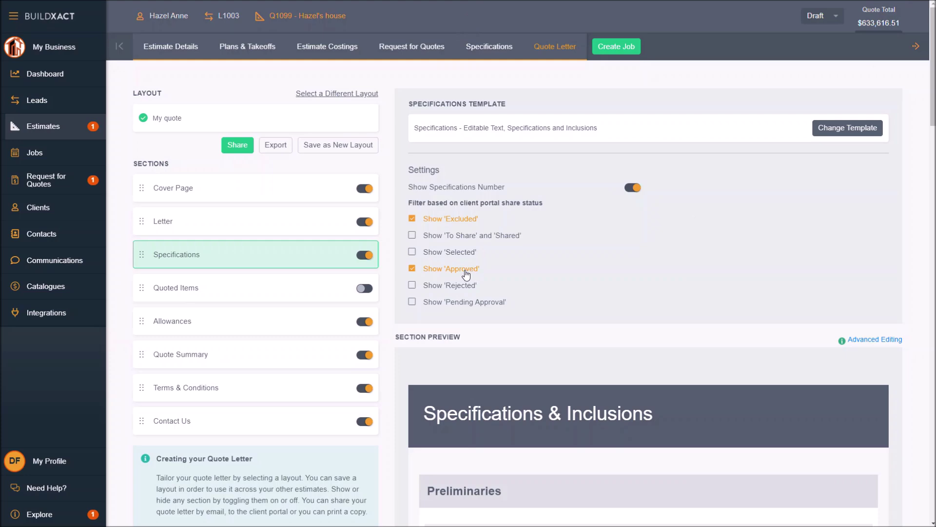
Tick Show 'Selected' to find the Meile oven under Oven selection, then untick Selected and Approved
click(460, 253)
scroll(460, 256, down, 5)
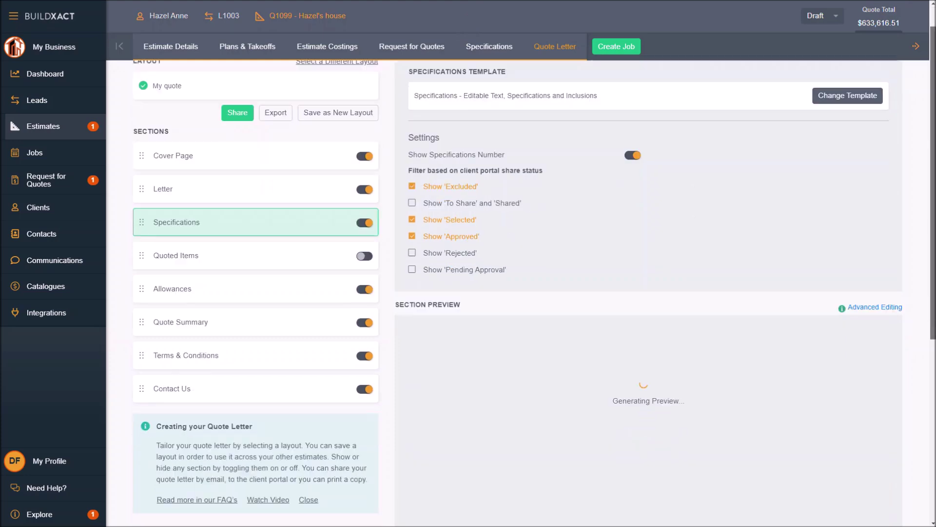
scroll(461, 256, down, 2)
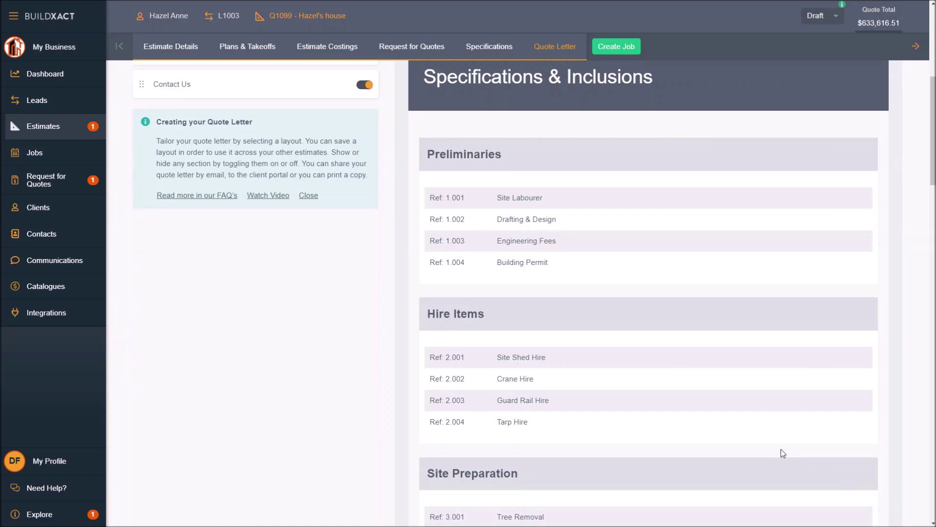
scroll(782, 449, down, 12)
scroll(836, 515, down, 15)
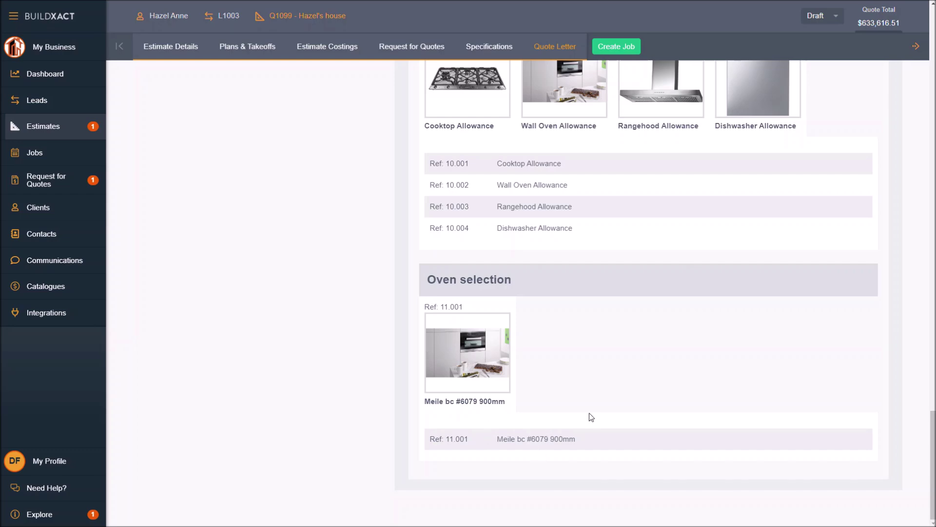
drag(933, 432, 932, 48)
scroll(617, 218, up, 1)
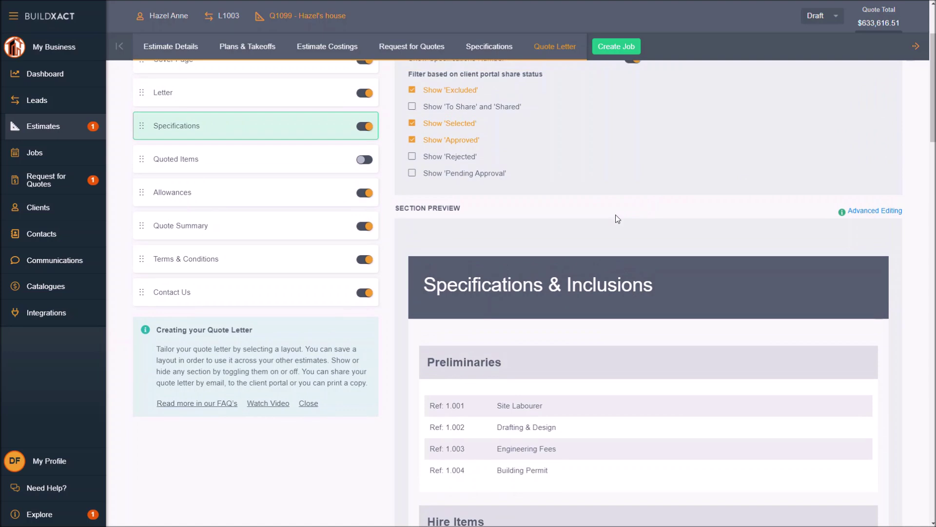
scroll(617, 218, up, 2)
click(434, 208)
click(434, 225)
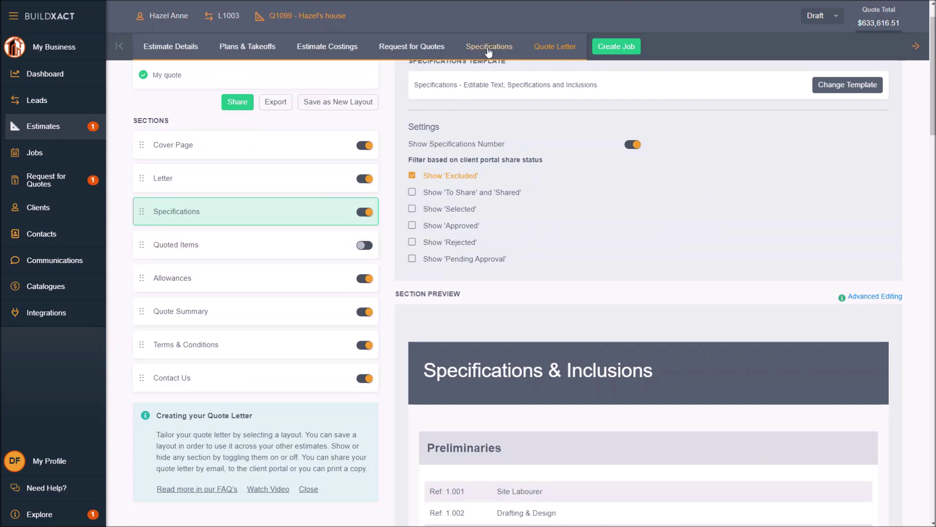
Return to the estimate's Specifications list, showing each category from Preliminaries set to Exclude
click(507, 47)
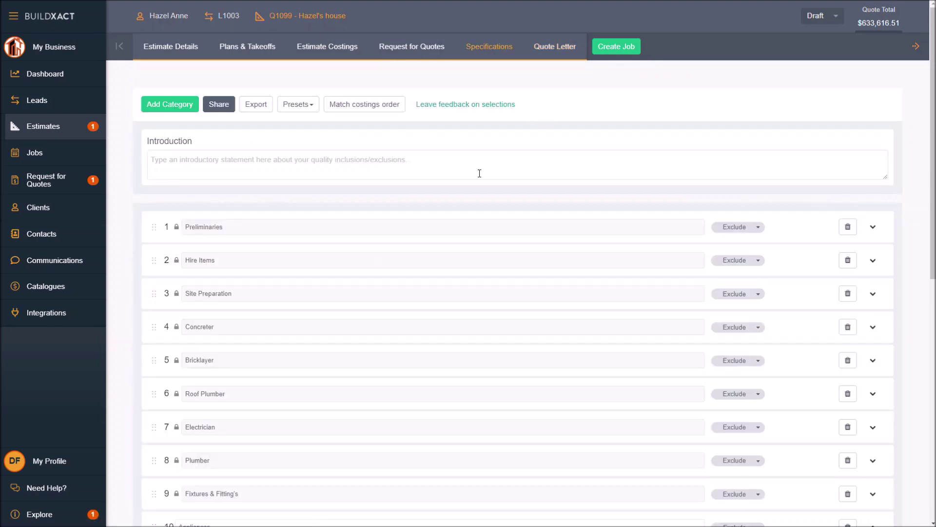